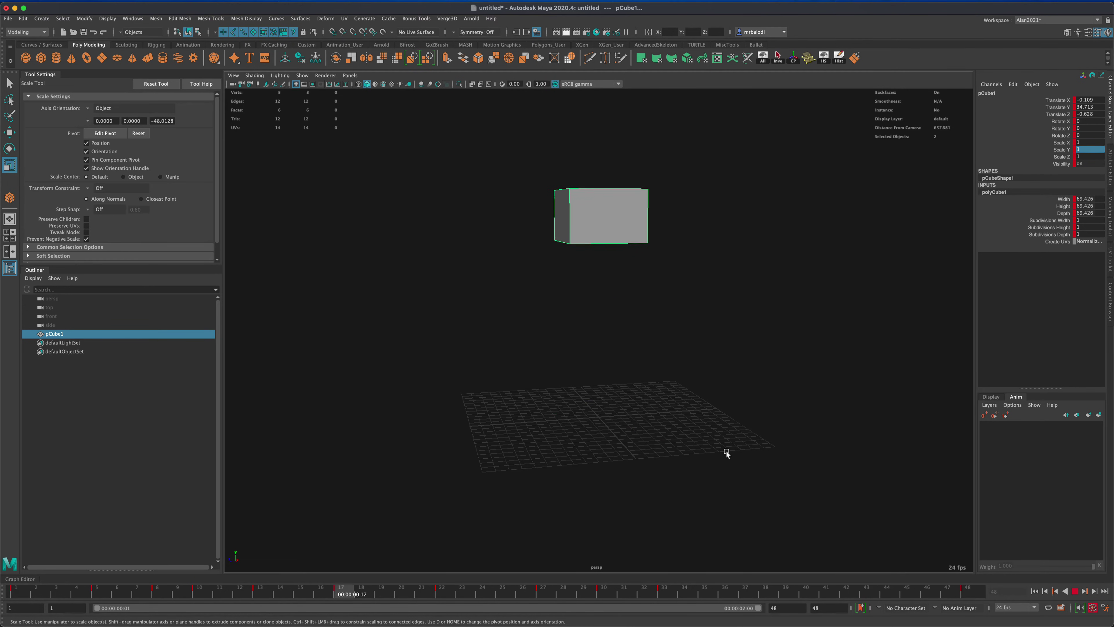
{"action": "left_click_drag", "start_coordinate": [734, 458], "coordinate": [739, 480], "text": "alt"}
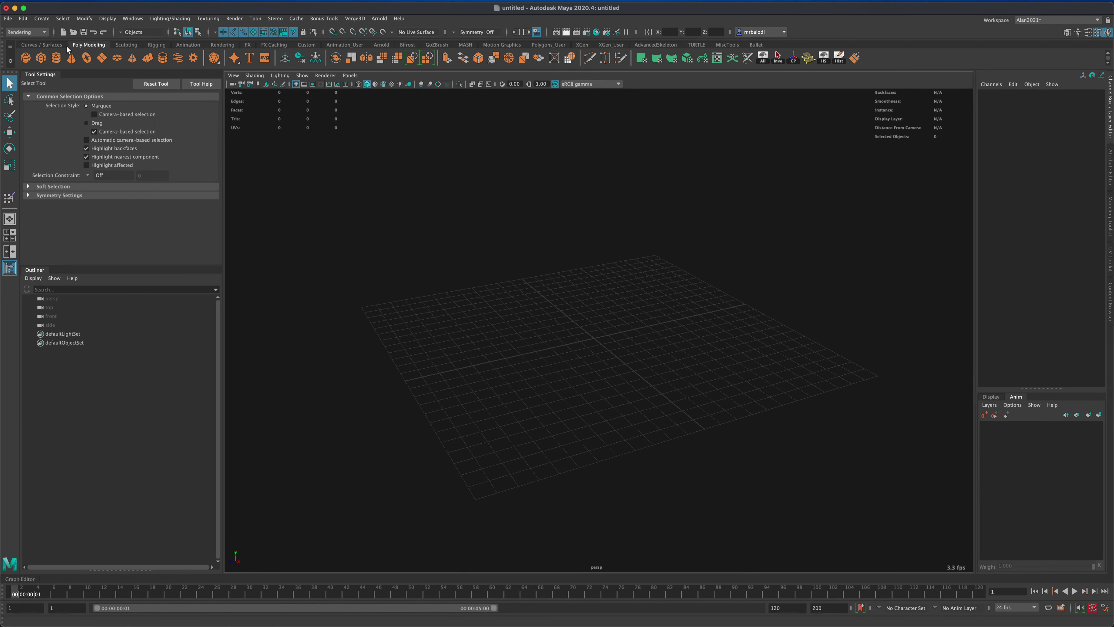
Step: Draw a polygon cube about 69.4 units per side at the centre of the grid and switch to the Modeling menu set
{"action": "left_click", "coordinate": [40, 59]}
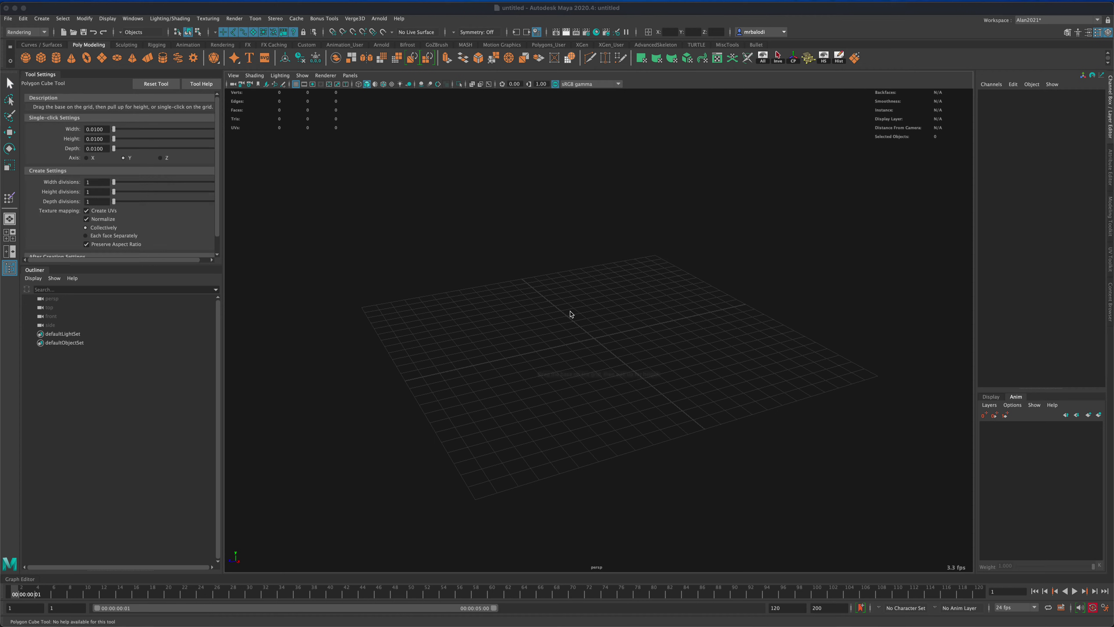
{"action": "left_click", "coordinate": [597, 345]}
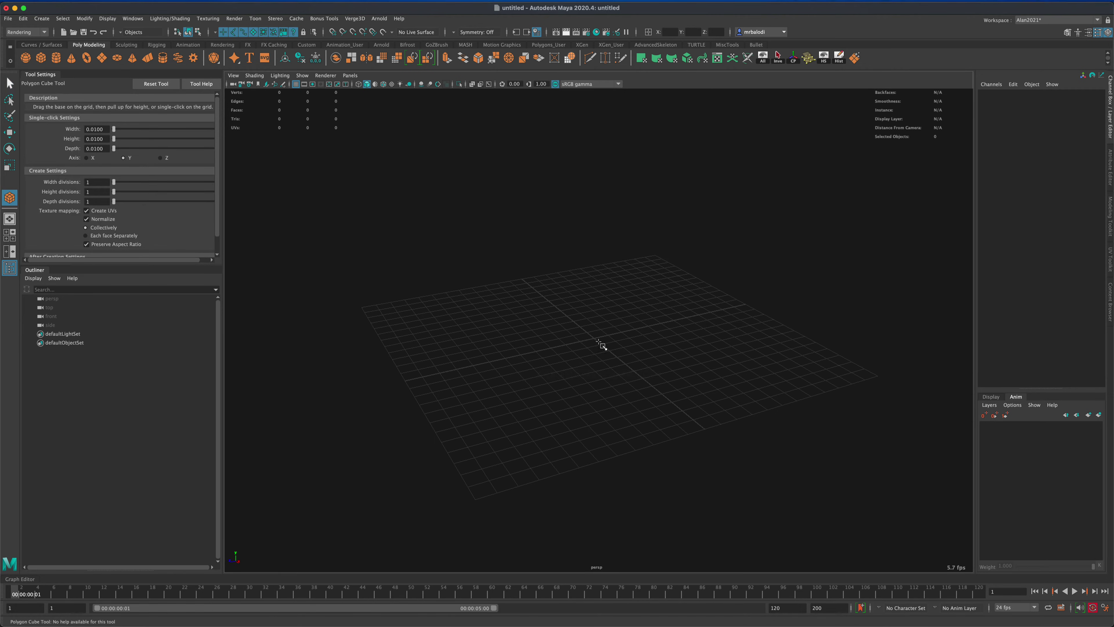
{"action": "left_click_drag", "start_coordinate": [594, 338], "coordinate": [617, 368]}
{"action": "key", "text": "F2"}
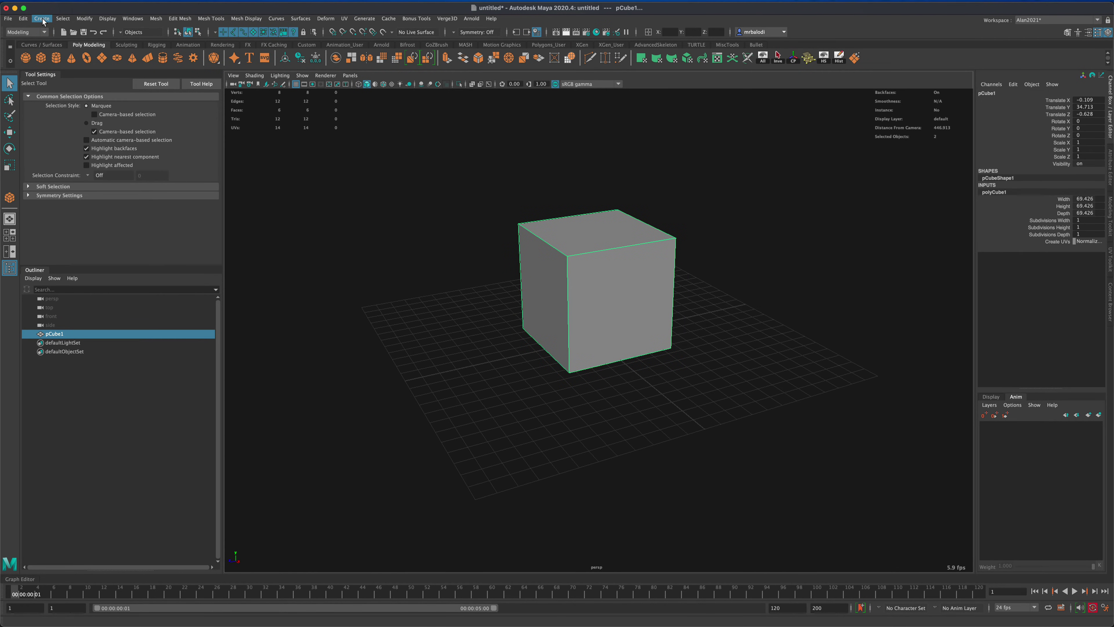
Step: Toggle the Interactive Creation option for polygon primitives
{"action": "left_click", "coordinate": [42, 19]}
{"action": "mouse_move", "coordinate": [73, 53]}
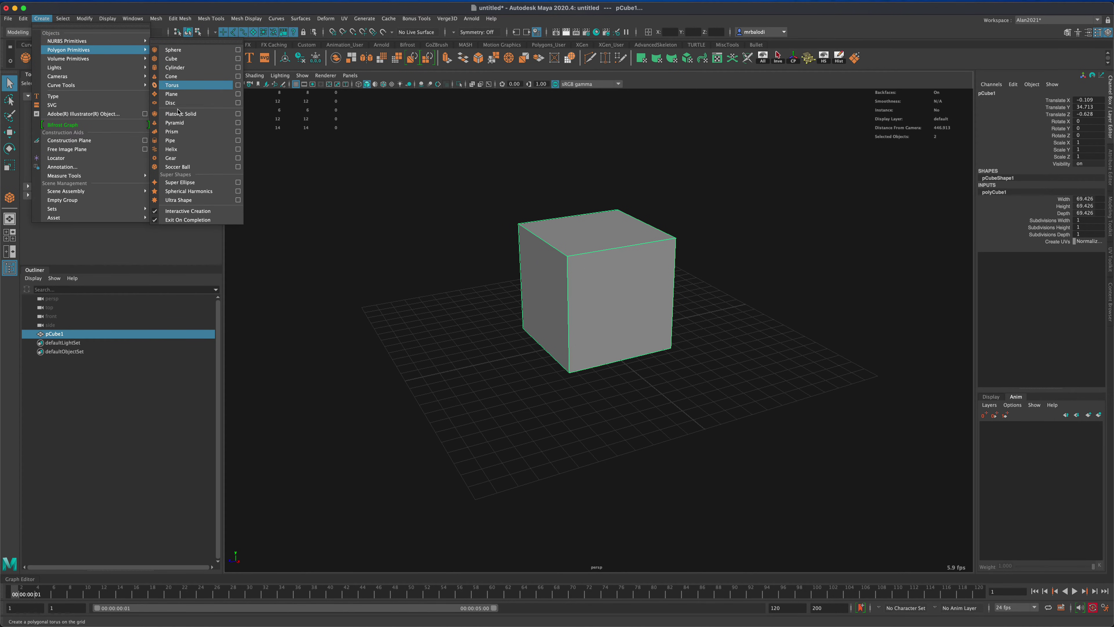
{"action": "left_click", "coordinate": [166, 211]}
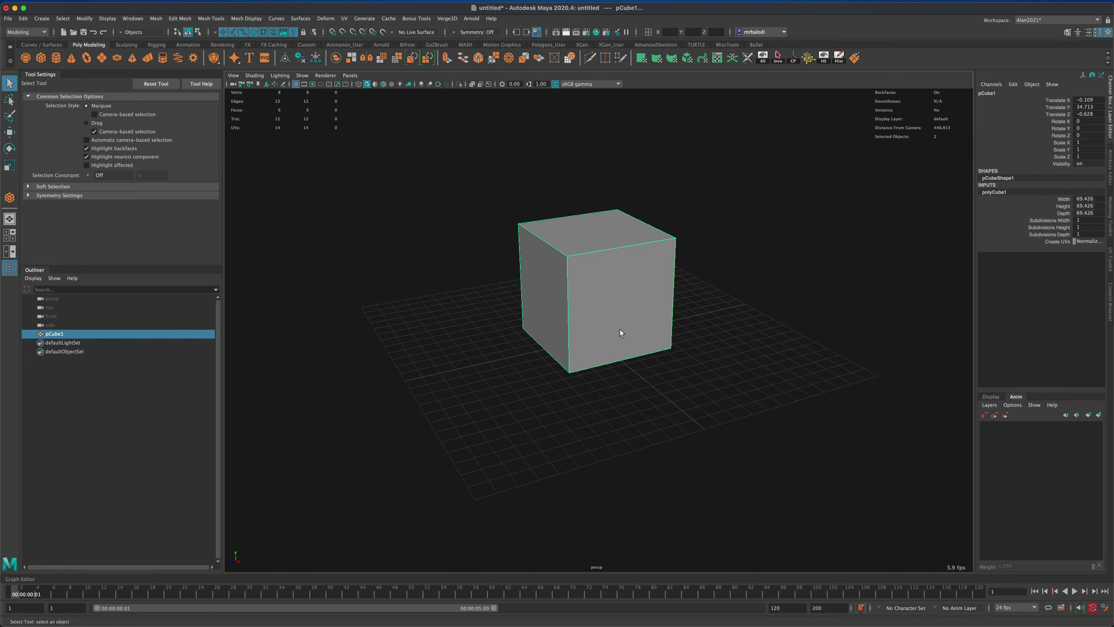
{"action": "left_click_drag", "start_coordinate": [616, 330], "coordinate": [471, 365], "text": "alt"}
{"action": "middle_click_drag", "start_coordinate": [471, 362], "coordinate": [457, 385], "text": "alt"}
{"action": "right_click_drag", "start_coordinate": [457, 385], "coordinate": [468, 358], "text": "alt"}
{"action": "middle_click_drag", "start_coordinate": [468, 358], "coordinate": [444, 405], "text": "alt"}
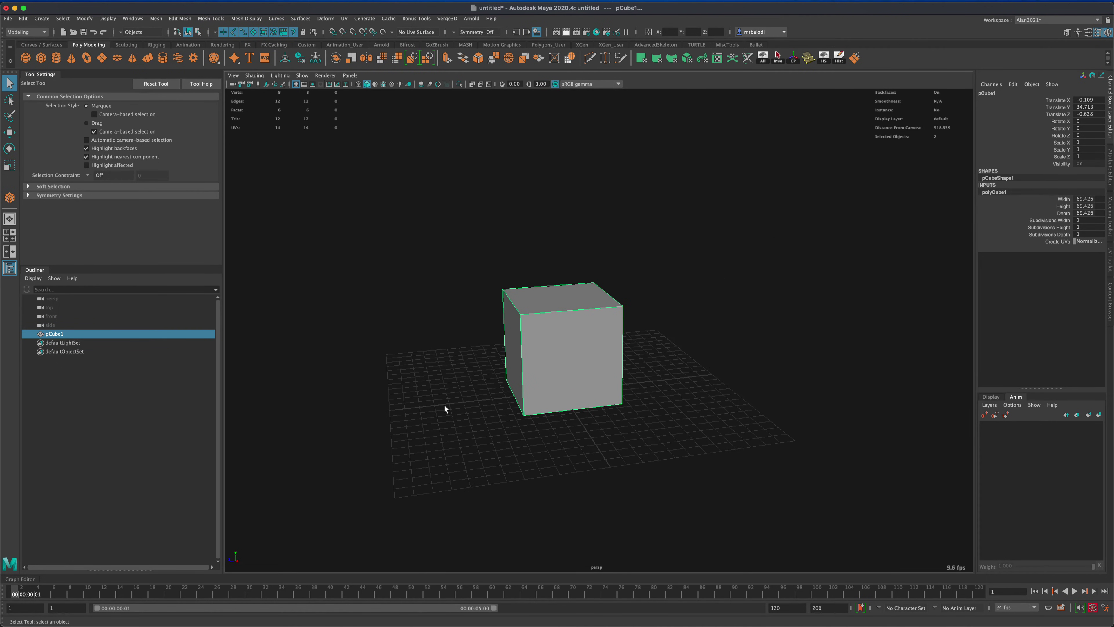
{"action": "mouse_move", "coordinate": [445, 408]}
{"action": "left_mouse_down", "text": "alt"}
{"action": "mouse_move", "coordinate": [453, 398]}
{"action": "mouse_move", "coordinate": [435, 428]}
{"action": "mouse_move", "coordinate": [437, 416]}
{"action": "left_mouse_up", "text": "alt"}
{"action": "middle_click_drag", "start_coordinate": [438, 417], "coordinate": [450, 417], "text": "alt"}
{"action": "left_click_drag", "start_coordinate": [605, 519], "coordinate": [624, 510], "text": "alt"}
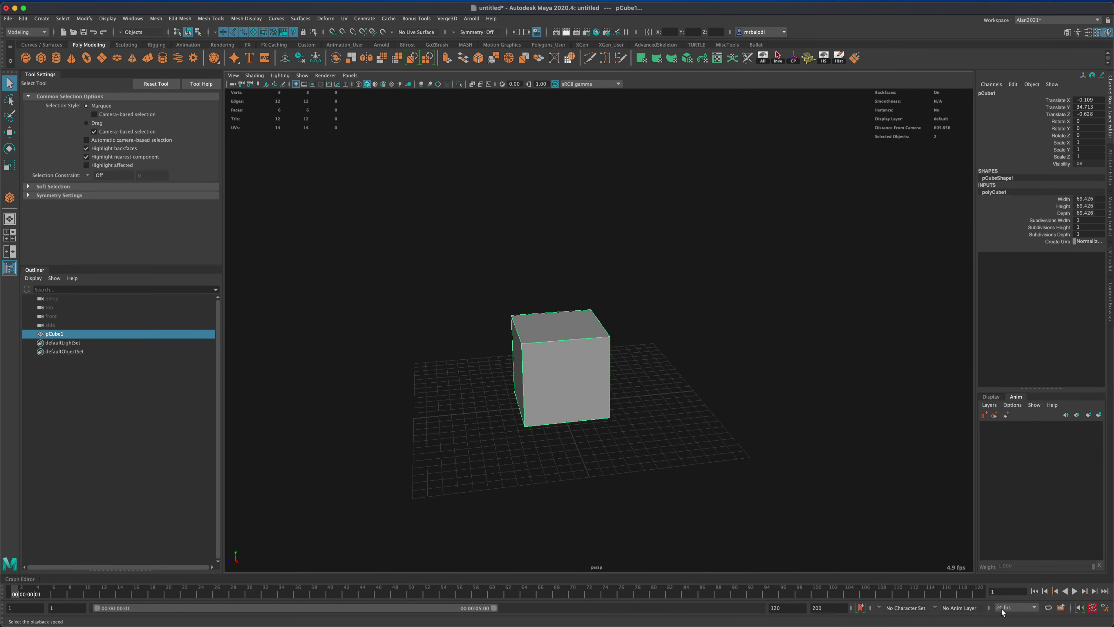
Step: Choose a playback speed of 24 fps and set the animation and playback range to end at frame 48
{"action": "left_click", "coordinate": [1010, 609]}
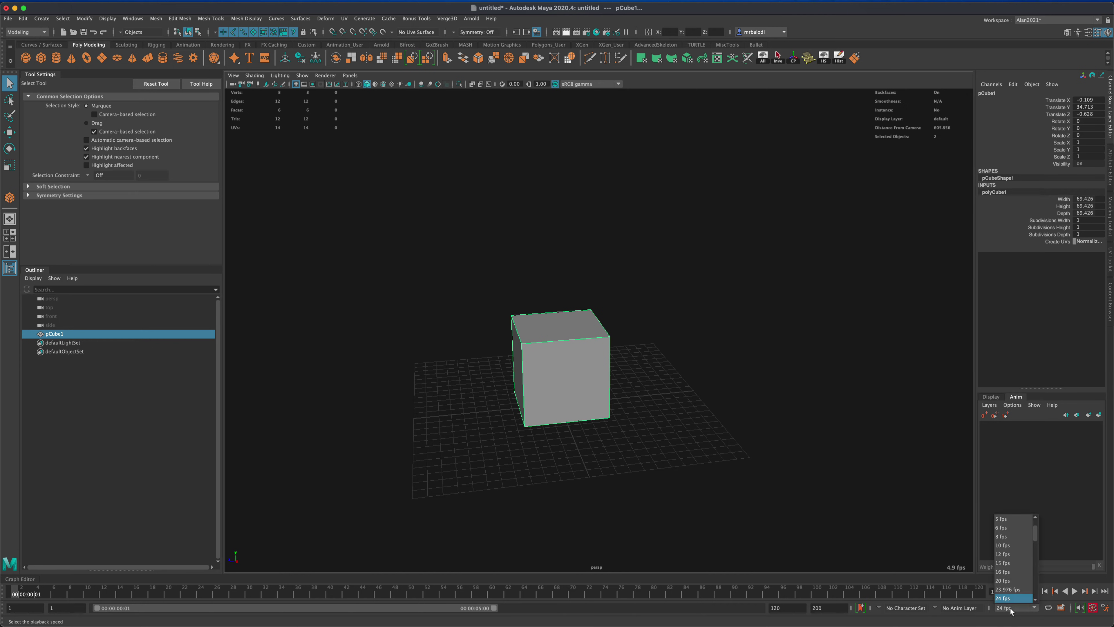
{"action": "left_click", "coordinate": [1001, 600]}
{"action": "left_click", "coordinate": [832, 606]}
{"action": "double_click", "coordinate": [826, 608]}
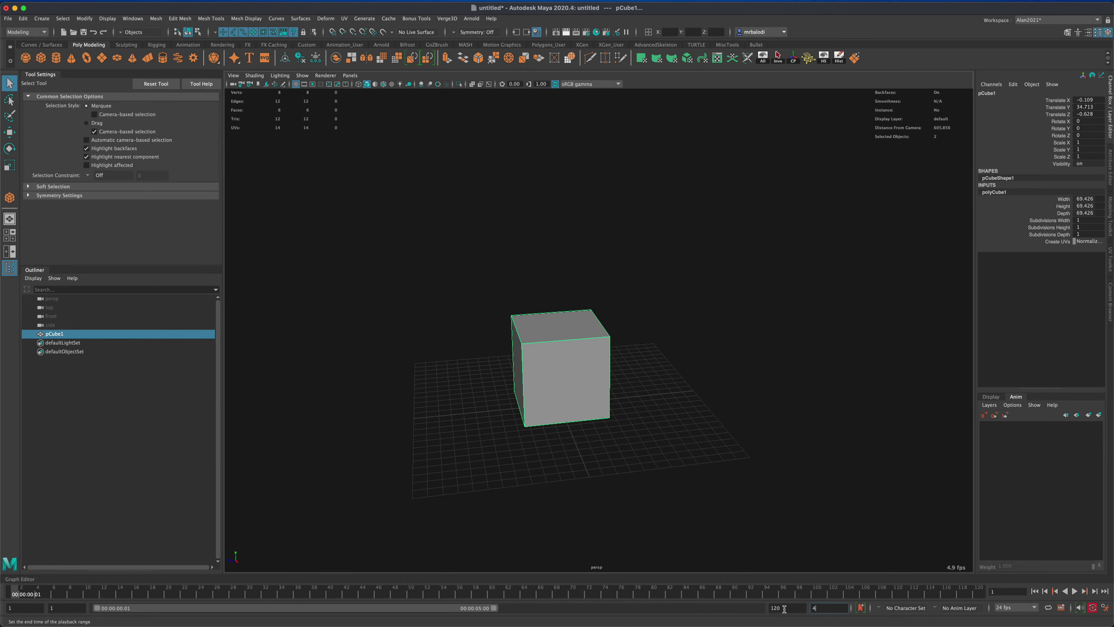
{"action": "key", "text": "Return"}
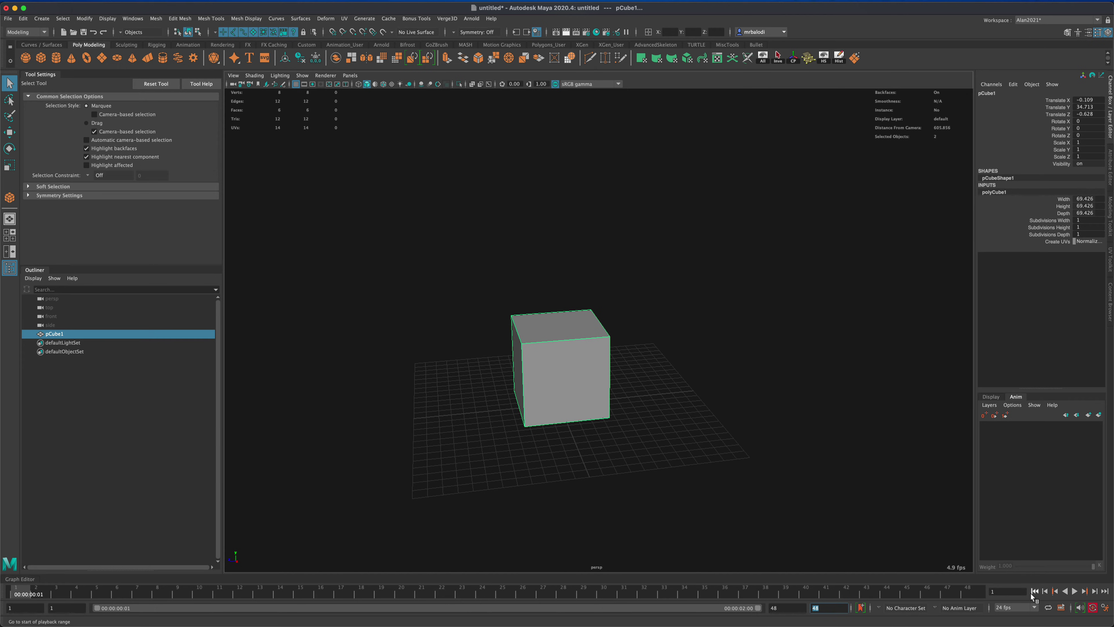
{"action": "left_click_drag", "start_coordinate": [734, 473], "coordinate": [701, 462], "text": "alt"}
{"action": "middle_click_drag", "start_coordinate": [689, 490], "coordinate": [683, 499], "text": "alt"}
{"action": "mouse_move", "coordinate": [604, 477]}
{"action": "left_mouse_down", "text": "alt"}
{"action": "mouse_move", "coordinate": [577, 468]}
{"action": "mouse_move", "coordinate": [598, 475]}
{"action": "left_mouse_up", "text": "alt"}
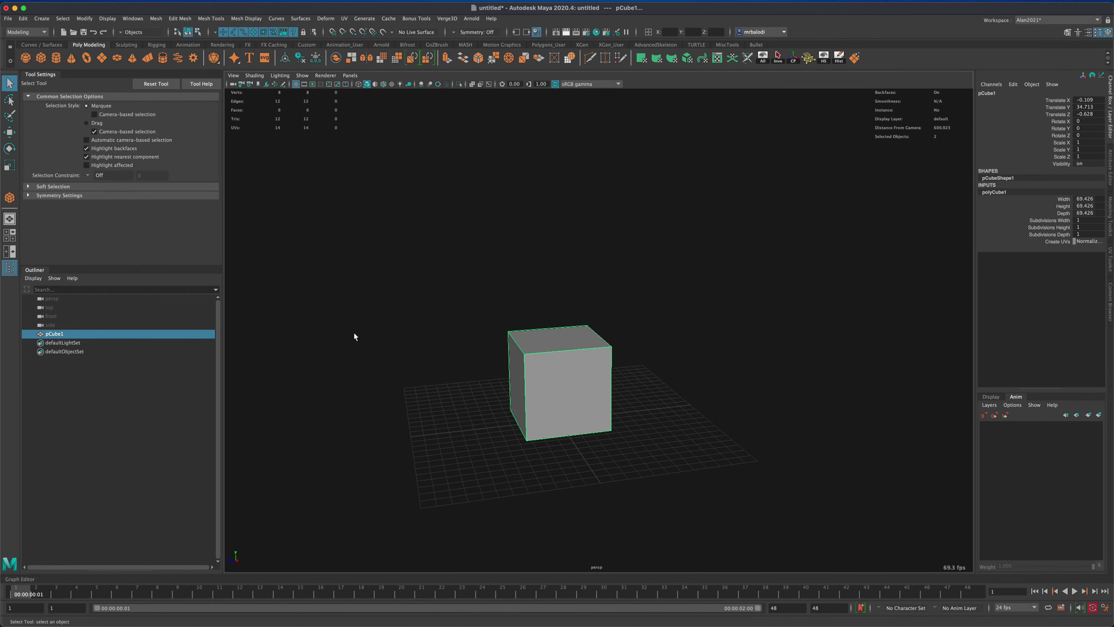
{"action": "mouse_move", "coordinate": [402, 416]}
{"action": "left_mouse_down", "text": "alt"}
{"action": "mouse_move", "coordinate": [454, 413]}
{"action": "mouse_move", "coordinate": [363, 403]}
{"action": "mouse_move", "coordinate": [382, 413]}
{"action": "mouse_move", "coordinate": [414, 403]}
{"action": "left_mouse_up", "text": "alt"}
Step: Using the front view of the four-view layout, snap the cube's pivot down to the grid at the centre of its bottom face
{"action": "key", "text": "space"}
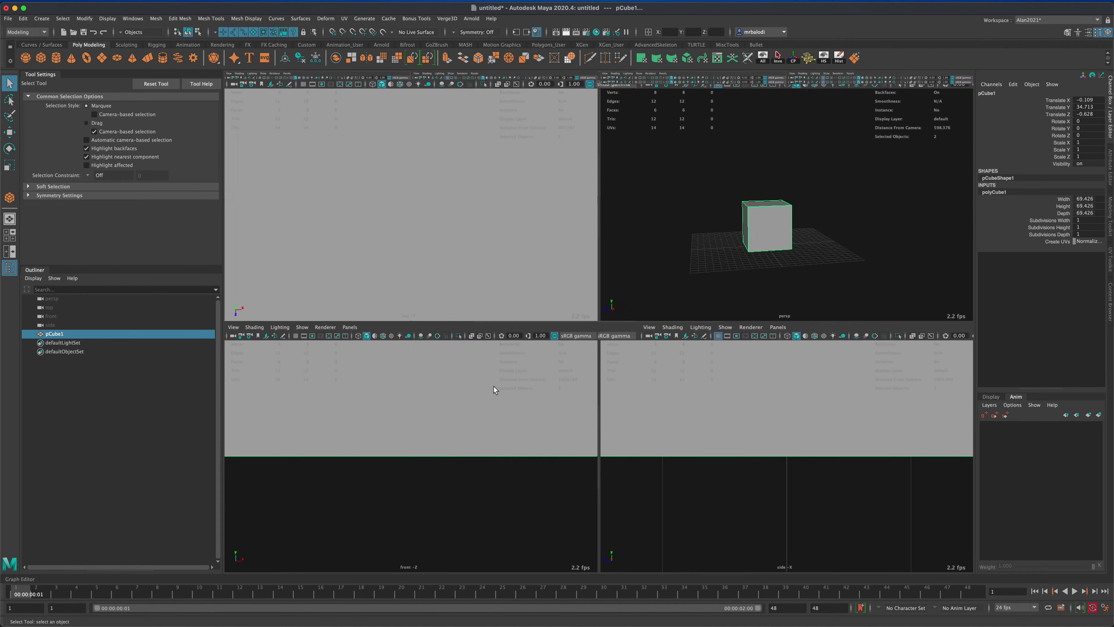
{"action": "scroll", "coordinate": [472, 460], "scroll_direction": "down", "scroll_amount": 5}
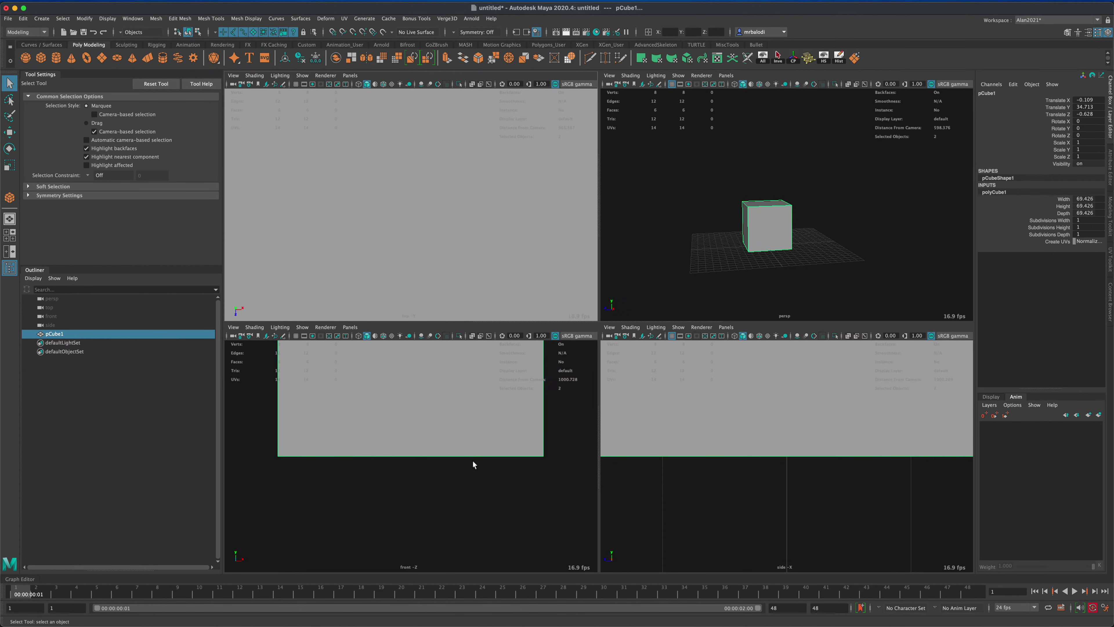
{"action": "middle_click_drag", "start_coordinate": [504, 442], "coordinate": [504, 464], "text": "alt"}
{"action": "scroll", "coordinate": [695, 474], "scroll_direction": "down", "scroll_amount": 10}
{"action": "middle_click_drag", "start_coordinate": [708, 472], "coordinate": [704, 485], "text": "alt"}
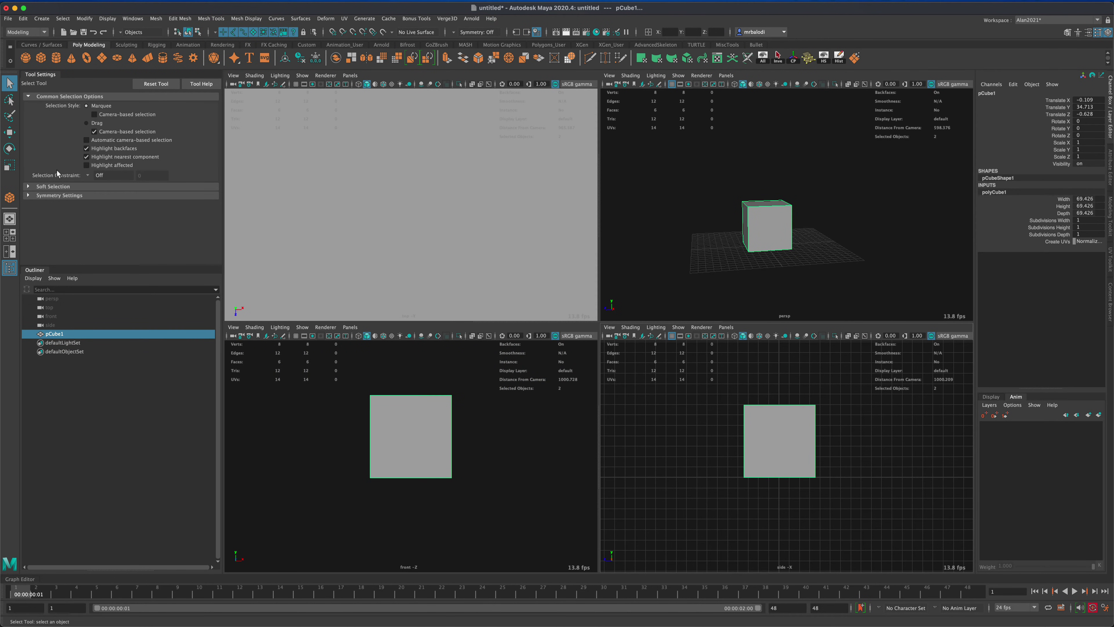
{"action": "left_click", "coordinate": [10, 132]}
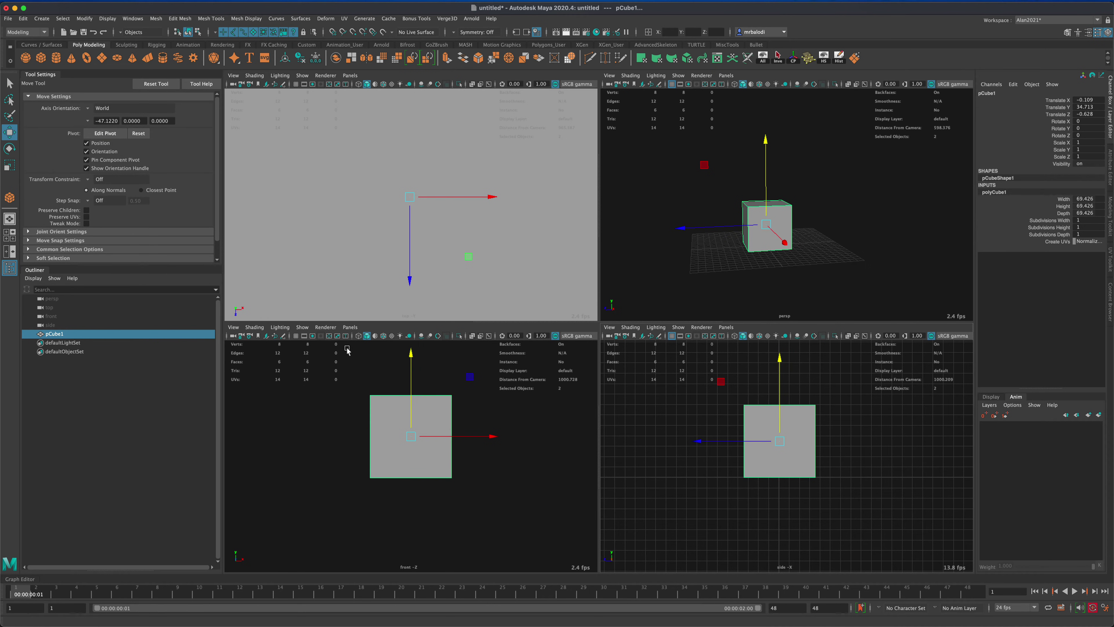
{"action": "key", "text": "d"}
{"action": "key", "text": "x"}
{"action": "left_click_drag", "start_coordinate": [411, 353], "coordinate": [411, 359]}
{"action": "middle_click_drag", "start_coordinate": [412, 359], "coordinate": [412, 477]}
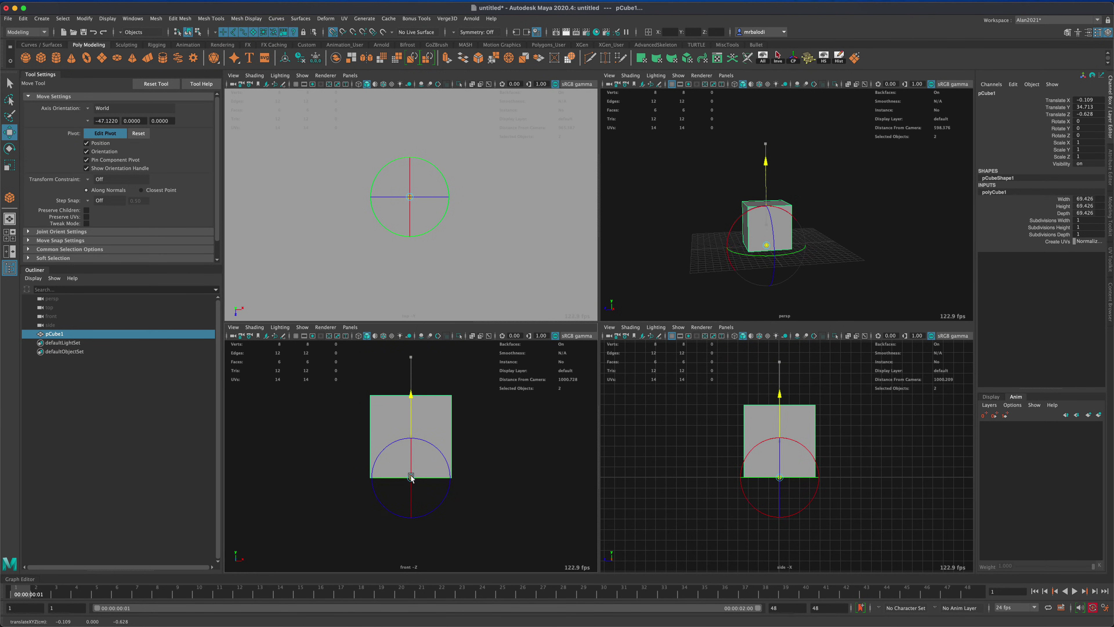
{"action": "key", "text": "d"}
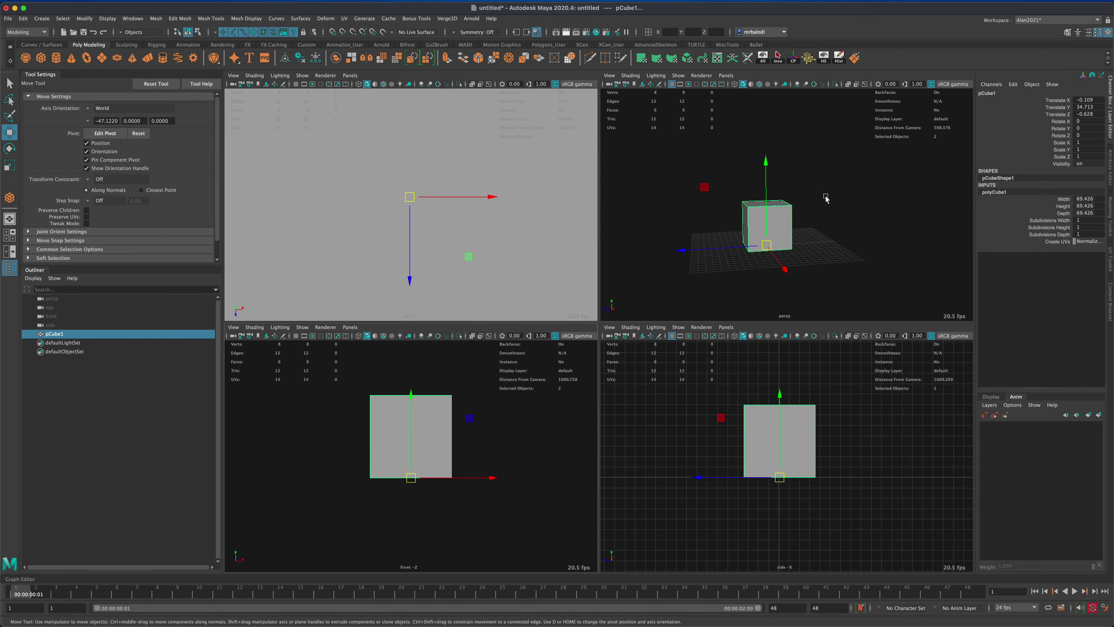
{"action": "key", "text": "space"}
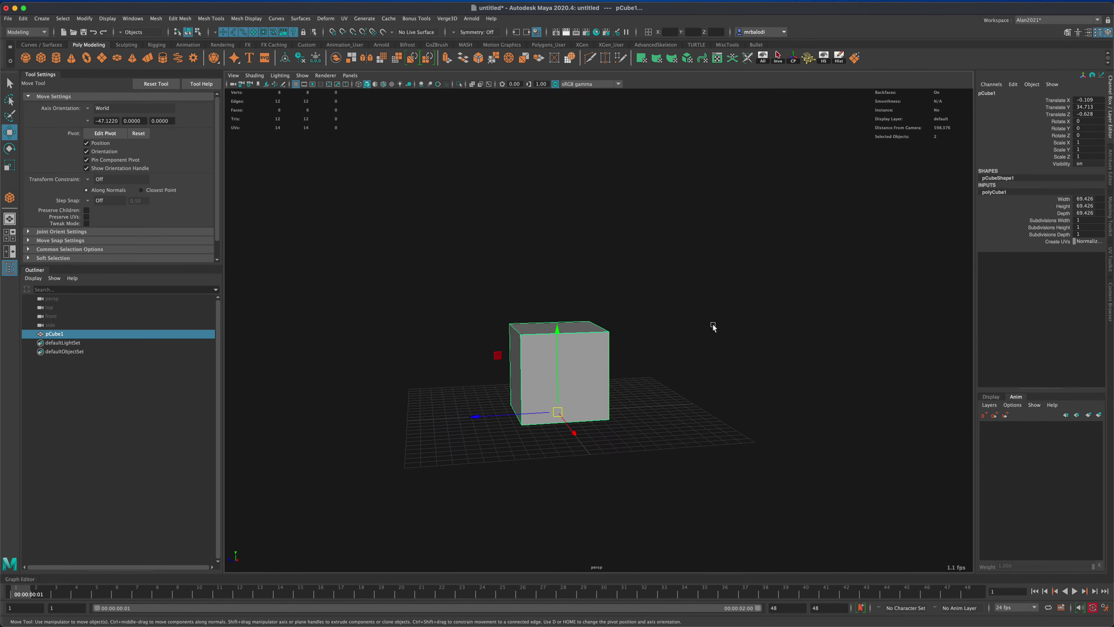
Step: Set a keyframe on all of the cube's attributes at frame 1
{"action": "mouse_move", "coordinate": [714, 330]}
{"action": "left_mouse_down", "text": "alt"}
{"action": "mouse_move", "coordinate": [681, 338]}
{"action": "mouse_move", "coordinate": [719, 331]}
{"action": "left_mouse_up", "text": "alt"}
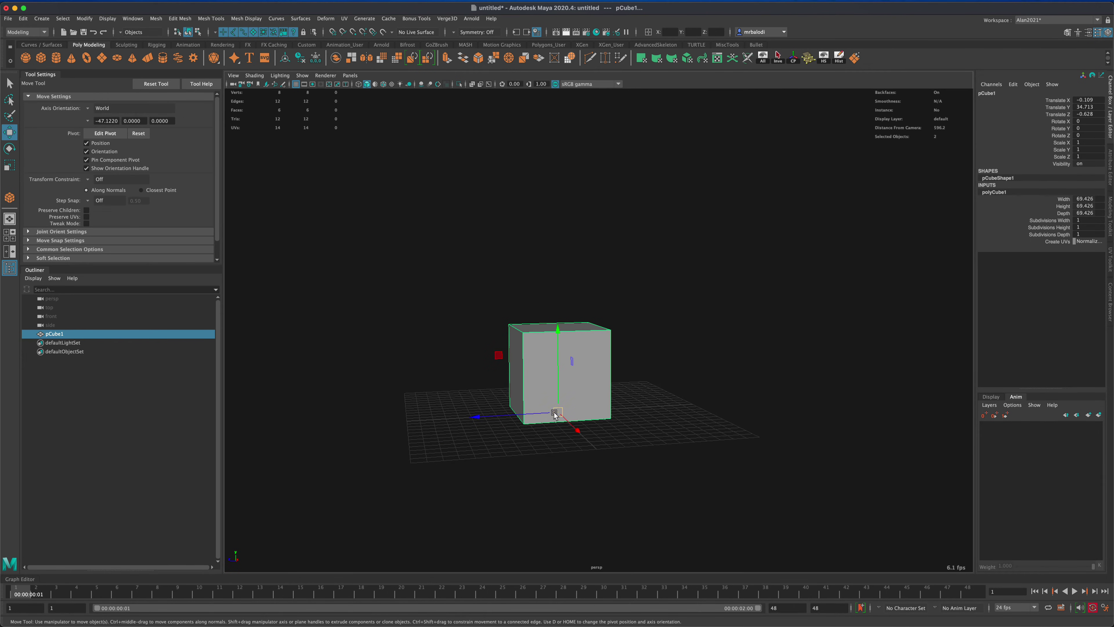
{"action": "left_click_drag", "start_coordinate": [597, 402], "coordinate": [528, 448], "text": "alt"}
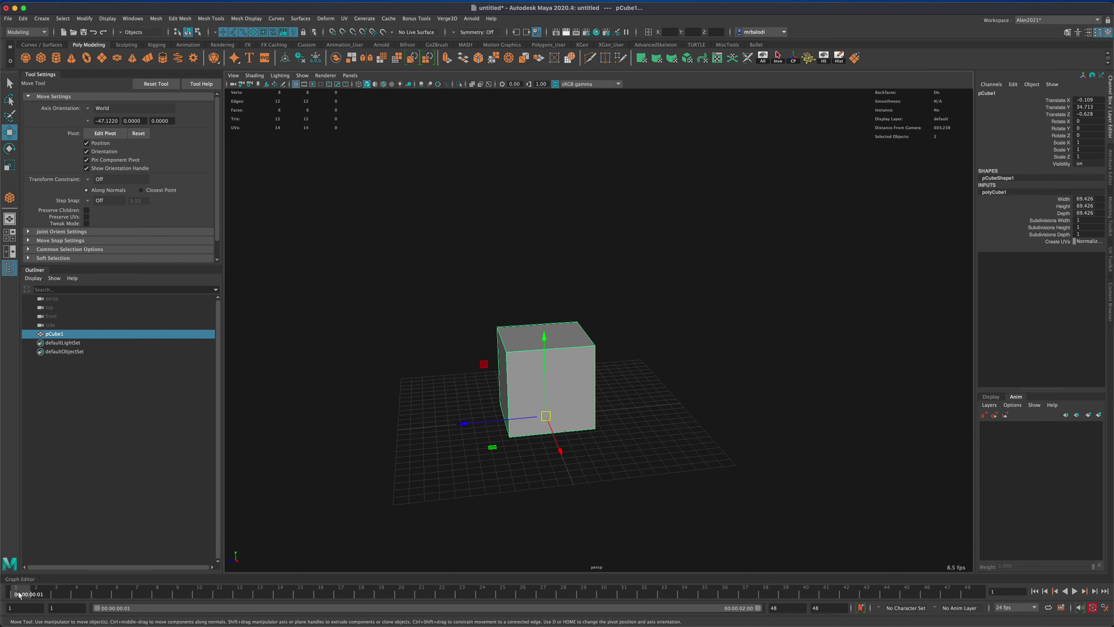
{"action": "key", "text": "s"}
{"action": "left_click_drag", "start_coordinate": [356, 489], "coordinate": [360, 486], "text": "alt"}
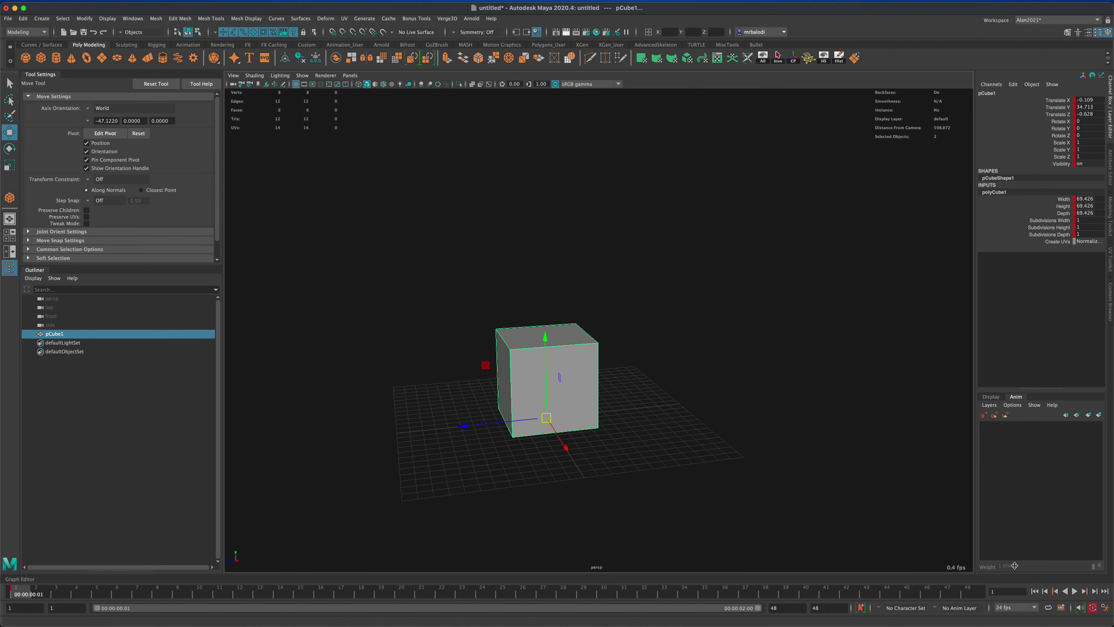
{"action": "left_click_drag", "start_coordinate": [803, 443], "coordinate": [759, 423], "text": "alt"}
Step: At frame 5, squash the cube vertically to a Scale Y of about 0.253 and key the pose
{"action": "key", "text": "r"}
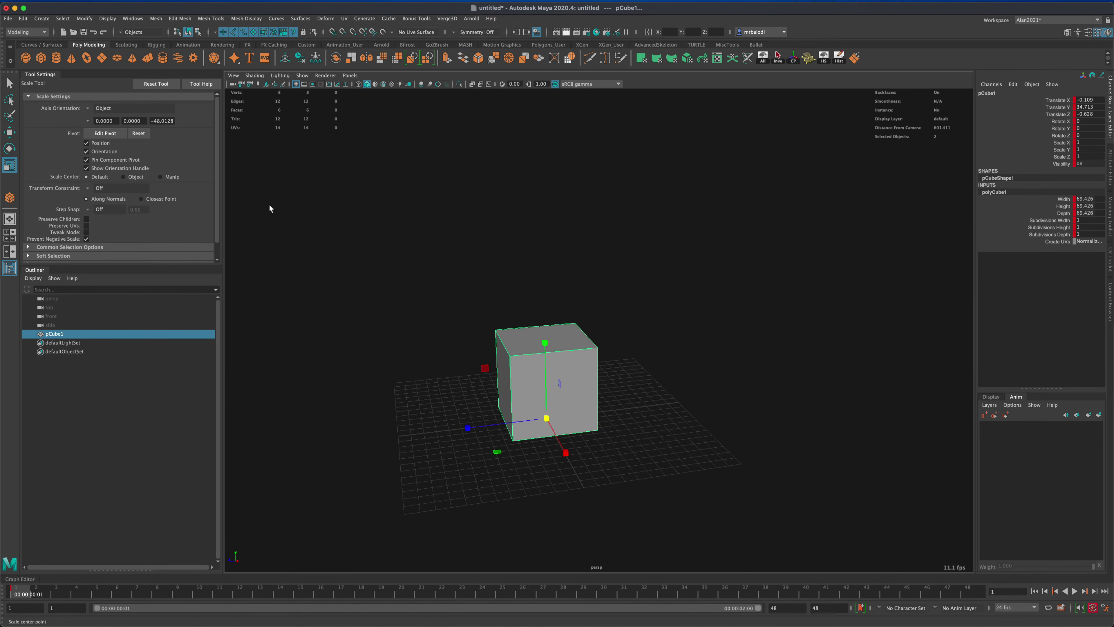
{"action": "left_click_drag", "start_coordinate": [356, 232], "coordinate": [420, 246], "text": "alt"}
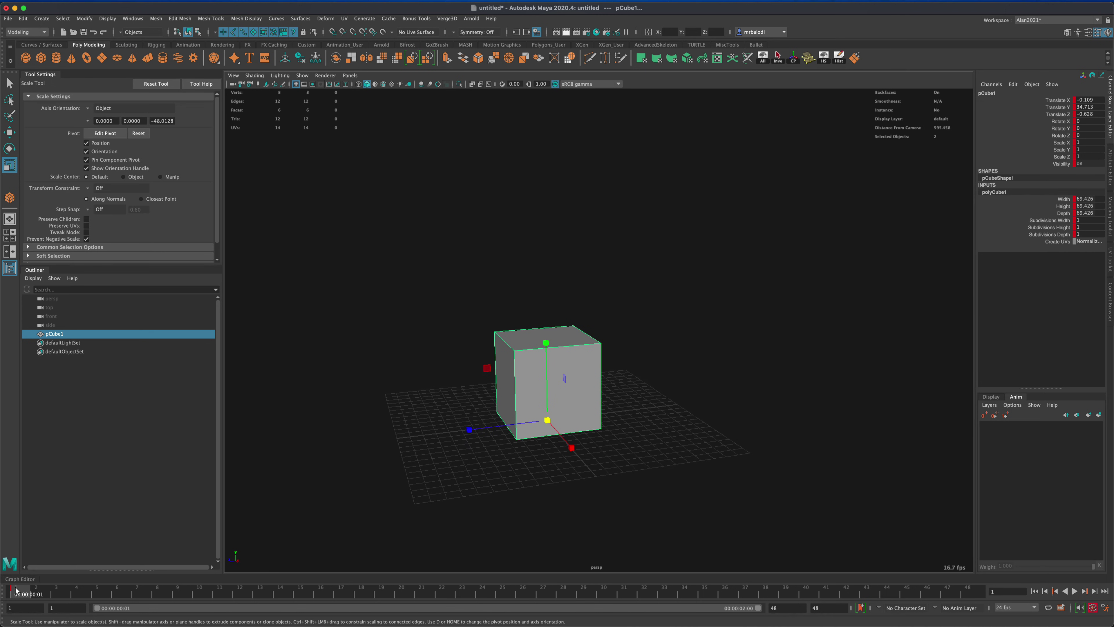
{"action": "left_click_drag", "start_coordinate": [16, 590], "coordinate": [97, 590]}
{"action": "left_click_drag", "start_coordinate": [378, 480], "coordinate": [379, 482], "text": "alt"}
{"action": "left_click_drag", "start_coordinate": [546, 343], "coordinate": [548, 403]}
{"action": "left_click_drag", "start_coordinate": [393, 378], "coordinate": [424, 376], "text": "alt"}
{"action": "mouse_move", "coordinate": [96, 591]}
{"action": "left_mouse_down"}
{"action": "mouse_move", "coordinate": [14, 595]}
{"action": "mouse_move", "coordinate": [93, 594]}
{"action": "left_mouse_up"}
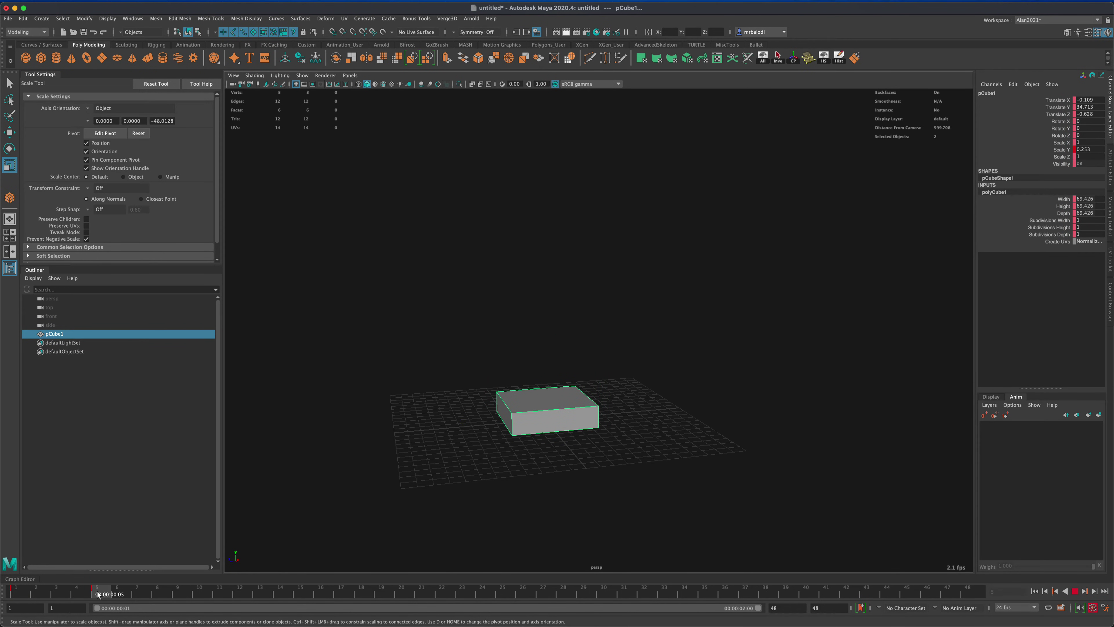
Step: At frame 8, scale the cube back up vertically and set its Scale Y to exactly 1
{"action": "left_click", "coordinate": [155, 595]}
{"action": "left_click_drag", "start_coordinate": [544, 342], "coordinate": [543, 123]}
{"action": "left_click_drag", "start_coordinate": [442, 323], "coordinate": [454, 324], "text": "alt"}
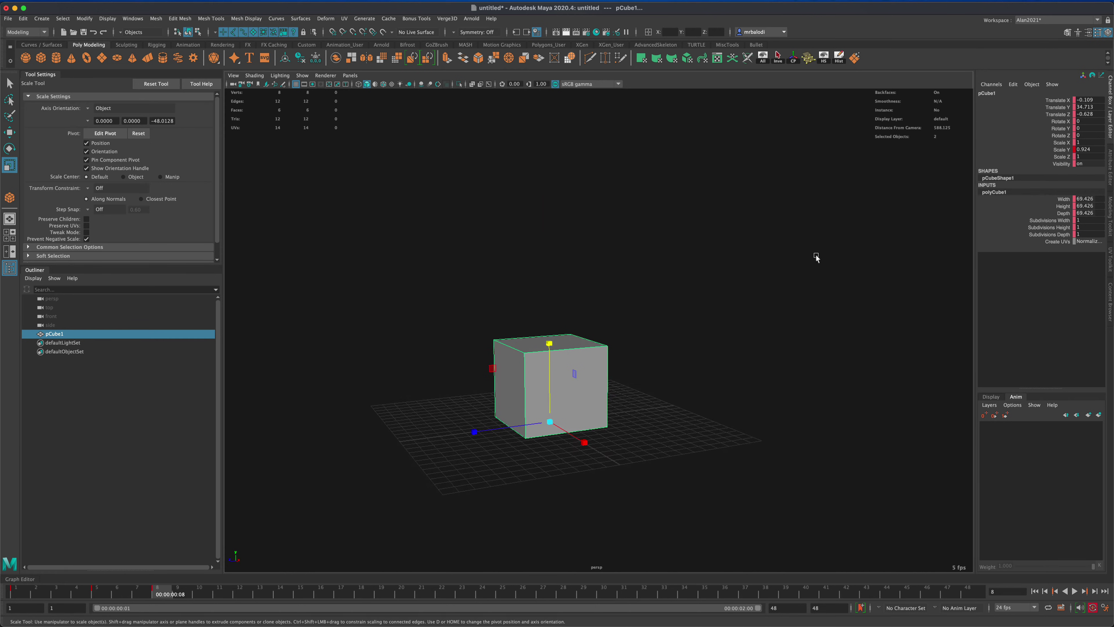
{"action": "left_click_drag", "start_coordinate": [671, 315], "coordinate": [666, 318], "text": "alt"}
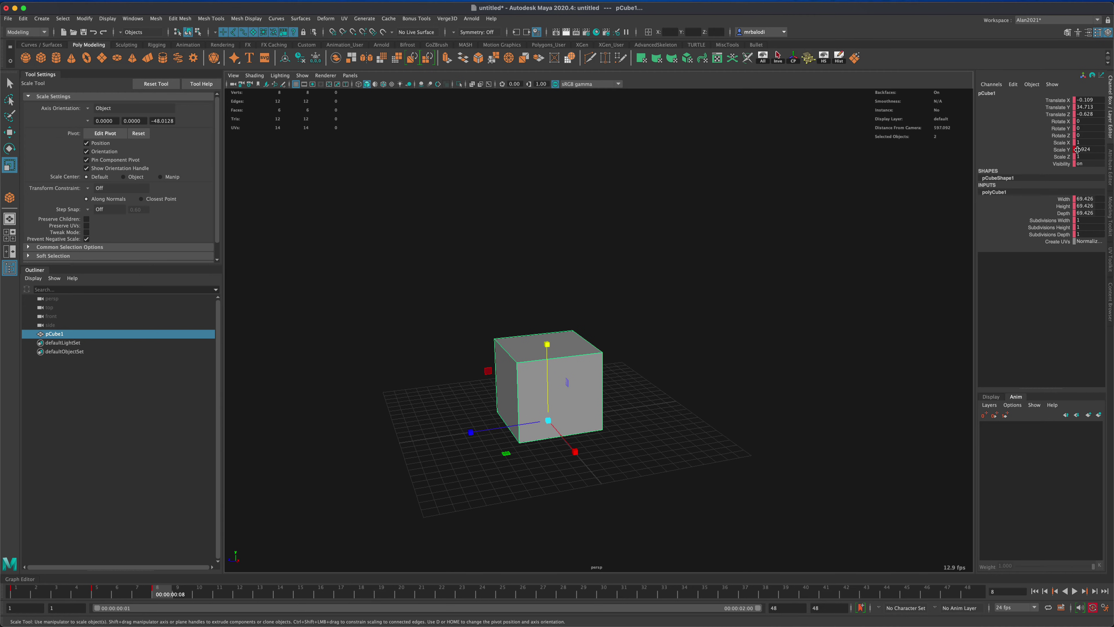
{"action": "left_click", "coordinate": [1093, 149]}
{"action": "type", "text": "1"}
{"action": "key", "text": "Return"}
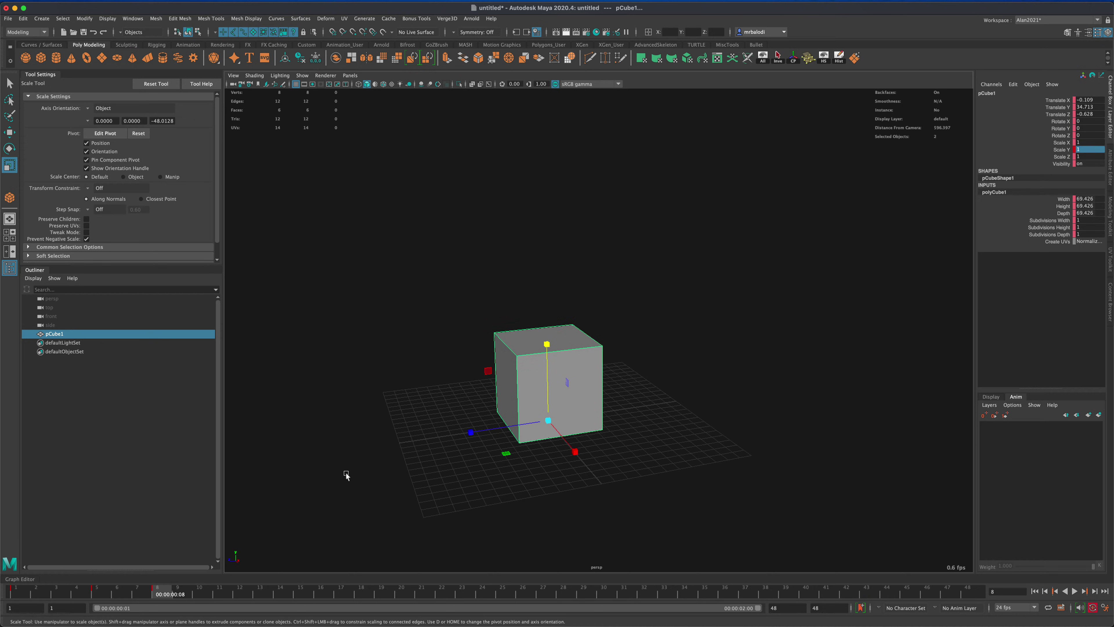
Step: At frame 10, stretch the cube vertically to a Scale Y of about 1.416
{"action": "mouse_move", "coordinate": [158, 593]}
{"action": "left_mouse_down"}
{"action": "mouse_move", "coordinate": [9, 598]}
{"action": "mouse_move", "coordinate": [156, 597]}
{"action": "left_mouse_up"}
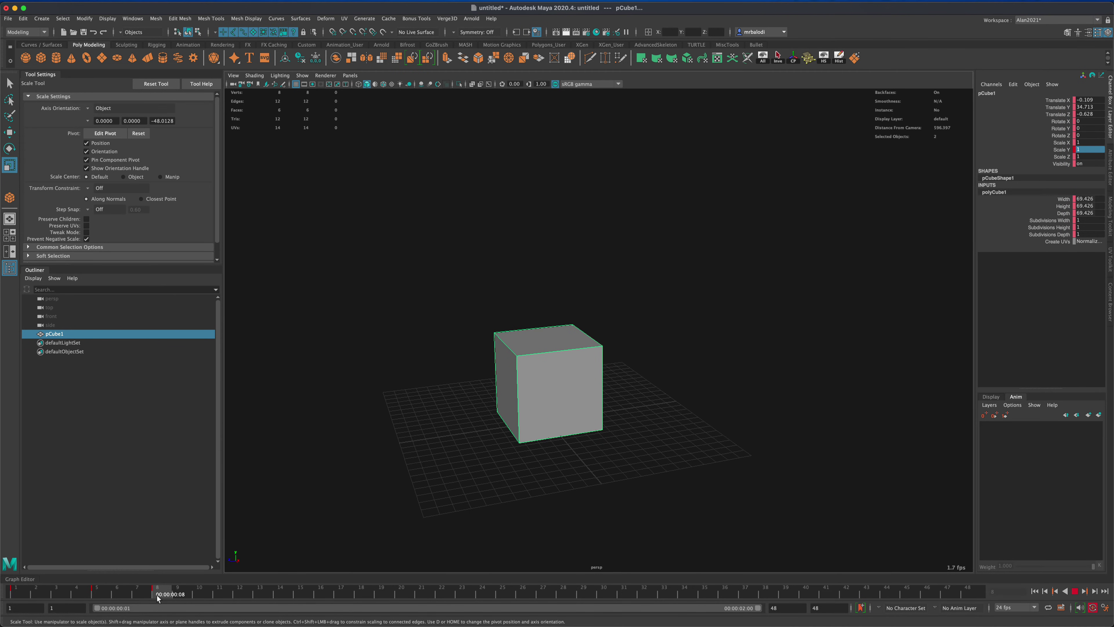
{"action": "left_click_drag", "start_coordinate": [179, 599], "coordinate": [200, 597]}
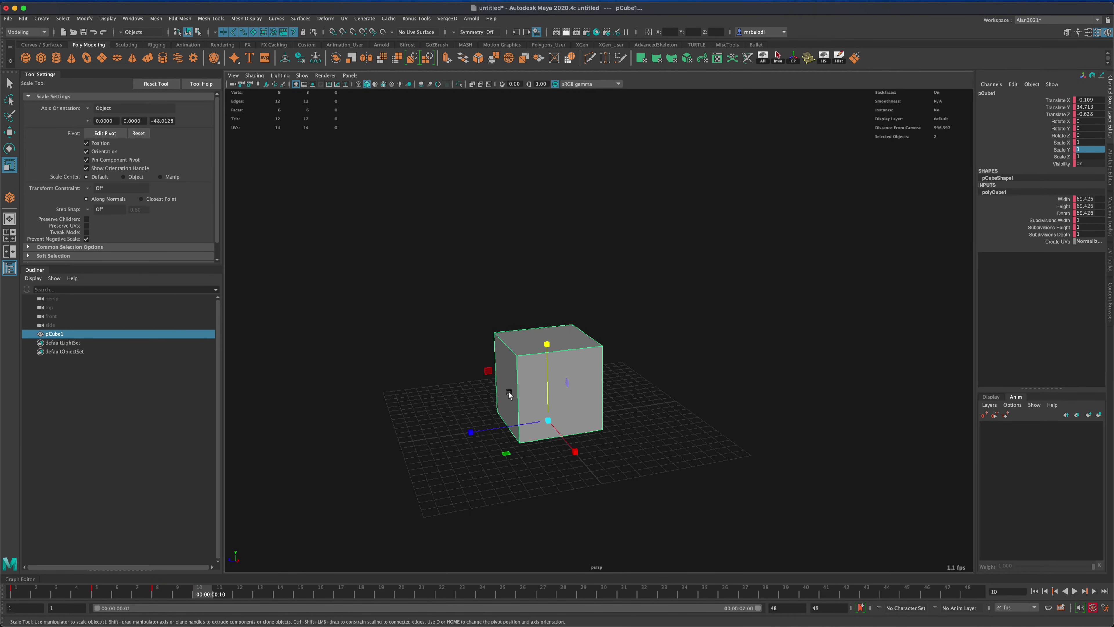
{"action": "left_click_drag", "start_coordinate": [547, 343], "coordinate": [556, 311]}
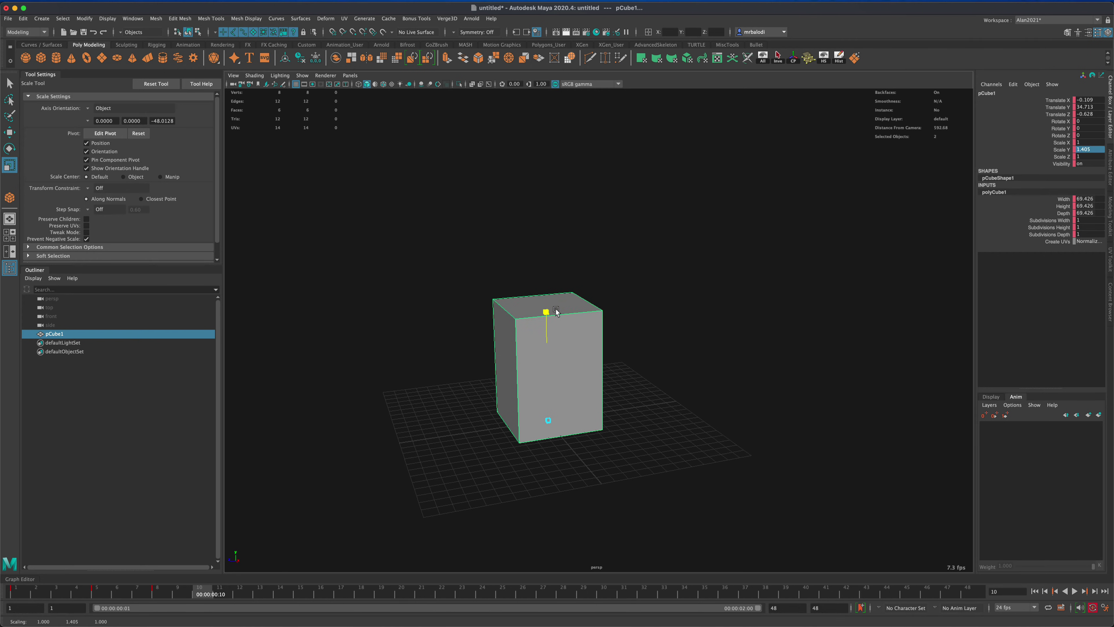
{"action": "left_click_drag", "start_coordinate": [556, 309], "coordinate": [557, 308]}
{"action": "middle_click_drag", "start_coordinate": [454, 381], "coordinate": [452, 402], "text": "alt"}
{"action": "left_click_drag", "start_coordinate": [435, 389], "coordinate": [442, 382], "text": "alt"}
Step: At frame 13, move the stretched cube up off the grid to a Translate Y of about 129.722
{"action": "left_click_drag", "start_coordinate": [205, 588], "coordinate": [258, 597]}
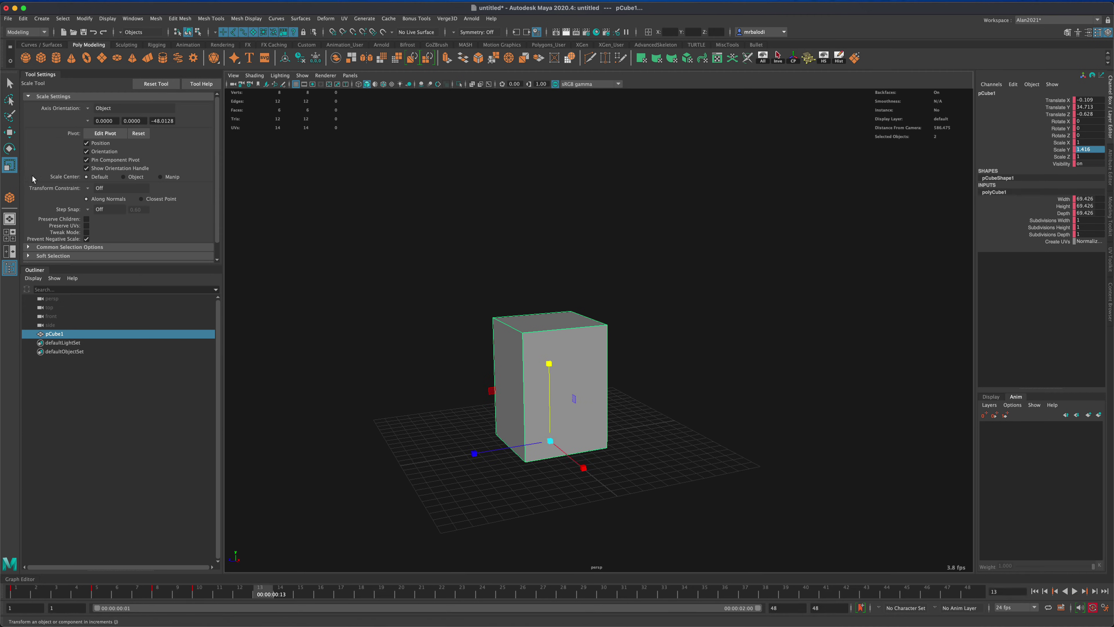
{"action": "left_click", "coordinate": [9, 133]}
{"action": "left_click_drag", "start_coordinate": [549, 368], "coordinate": [558, 247]}
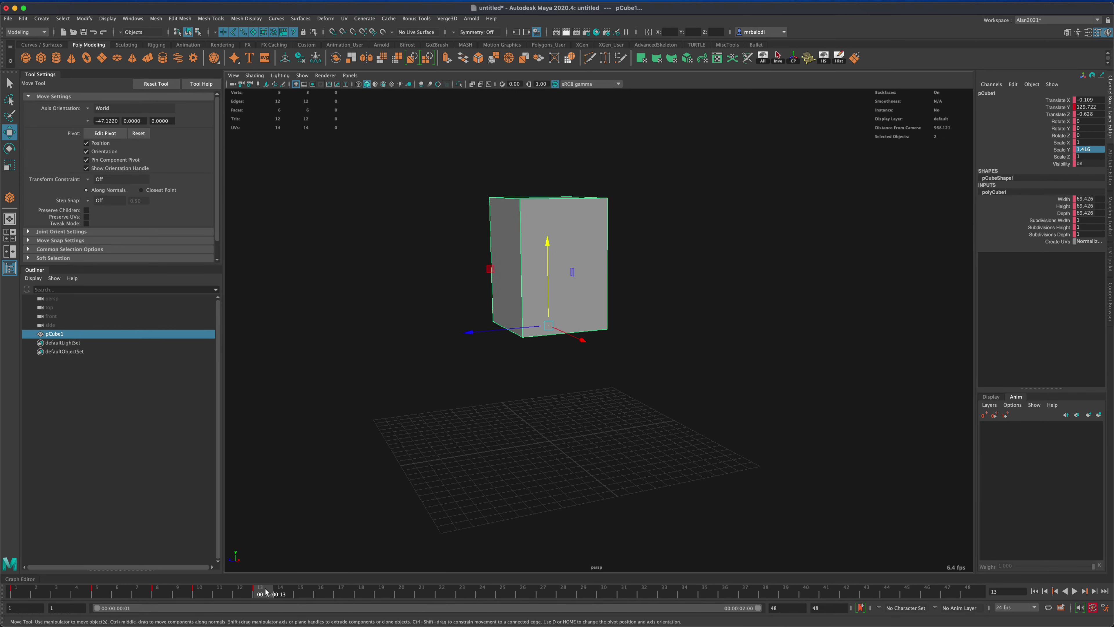
Step: At frame 17, set the airborne cube's Scale Y to 1
{"action": "left_click_drag", "start_coordinate": [266, 594], "coordinate": [341, 595]}
{"action": "middle_click_drag", "start_coordinate": [531, 498], "coordinate": [550, 502], "text": "alt"}
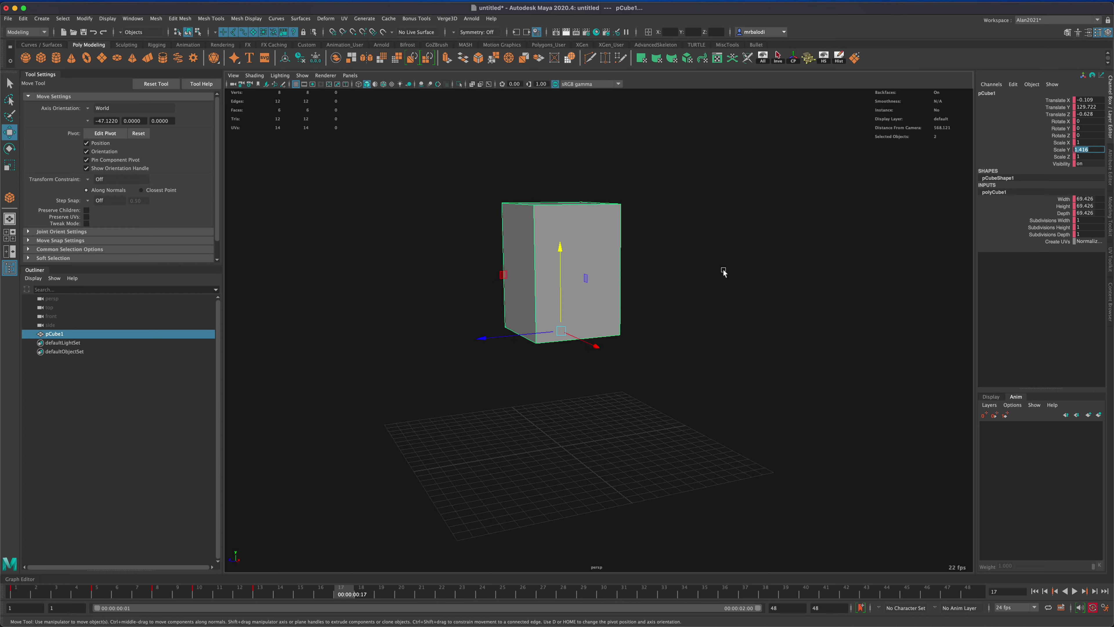
{"action": "key", "text": "Return"}
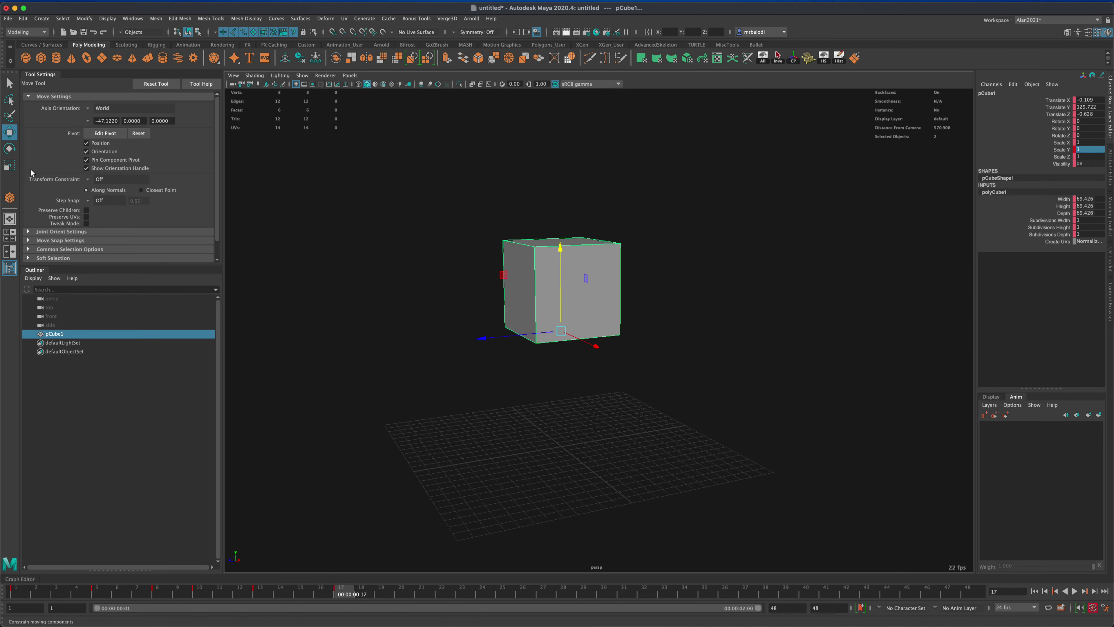
Step: At frame 17, raise the cube to a Translate Y of about 172.277 and play back the jump
{"action": "left_click_drag", "start_coordinate": [567, 250], "coordinate": [567, 196]}
{"action": "key", "text": "alt+v"}
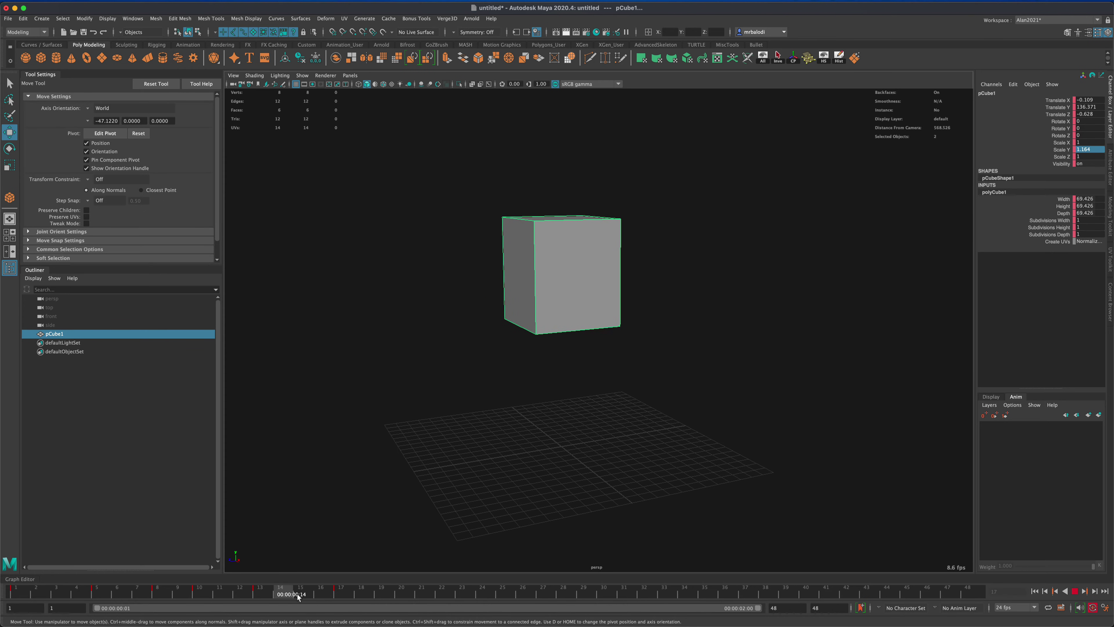
{"action": "left_click_drag", "start_coordinate": [349, 593], "coordinate": [445, 596]}
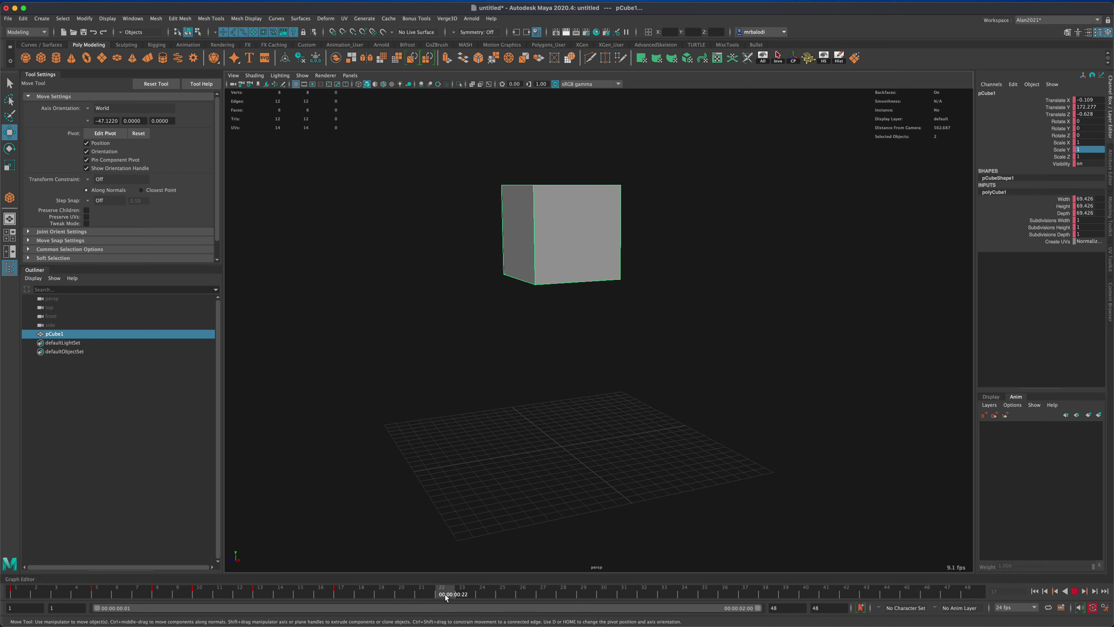
{"action": "mouse_move", "coordinate": [444, 594]}
{"action": "left_mouse_down"}
{"action": "mouse_move", "coordinate": [44, 597]}
{"action": "mouse_move", "coordinate": [428, 596]}
{"action": "left_mouse_up"}
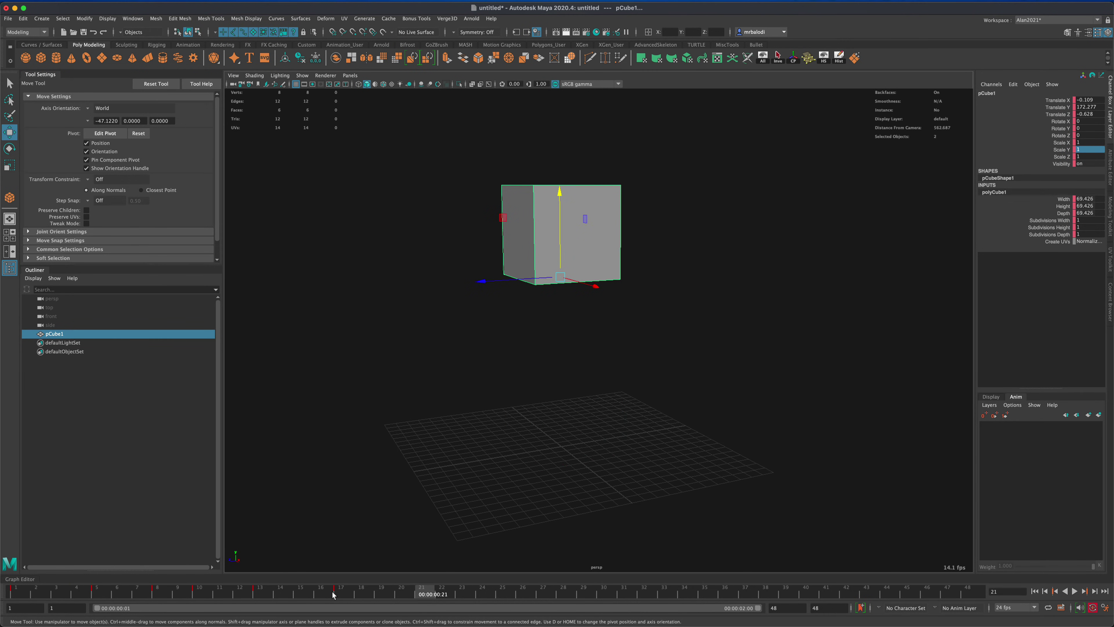
Step: Try to shift the keyframe at frame 17 to about frame 20, and play the animation to check its timing
{"action": "left_click_drag", "start_coordinate": [340, 593], "coordinate": [341, 594]}
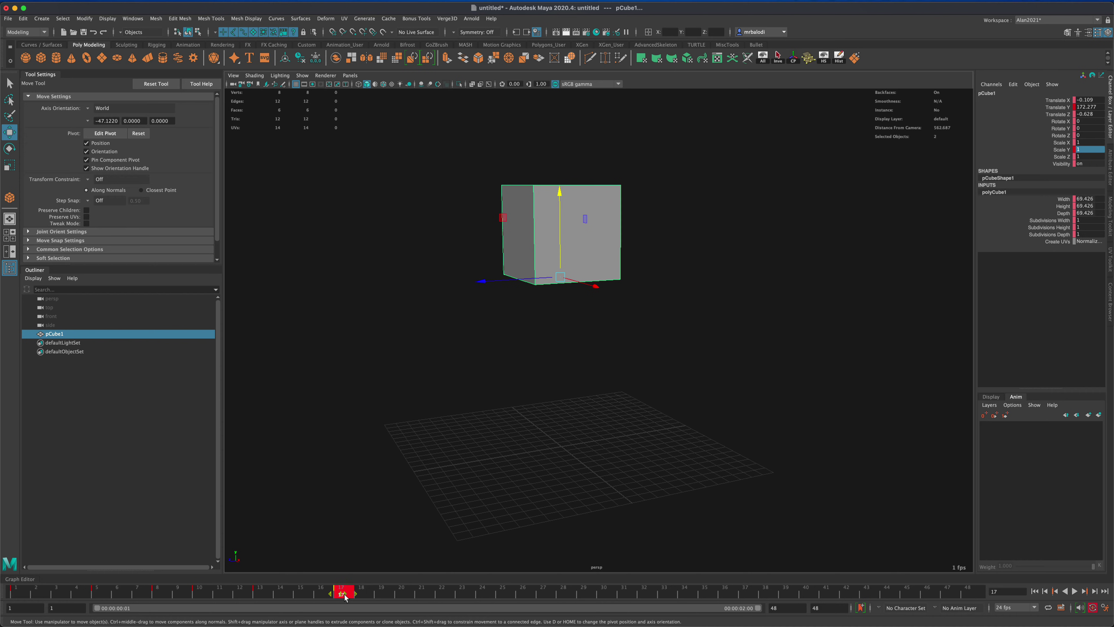
{"action": "left_click_drag", "start_coordinate": [344, 595], "coordinate": [410, 594]}
{"action": "key", "text": "alt+v"}
{"action": "left_click", "coordinate": [345, 595]}
{"action": "key", "text": "alt+v"}
Step: At frame 5, lower the squashed cube onto the grid to a Translate Y of about 34.713
{"action": "mouse_move", "coordinate": [100, 590]}
{"action": "left_mouse_down"}
{"action": "mouse_move", "coordinate": [10, 594]}
{"action": "mouse_move", "coordinate": [96, 591]}
{"action": "left_mouse_up"}
{"action": "left_click_drag", "start_coordinate": [421, 514], "coordinate": [420, 504], "text": "alt"}
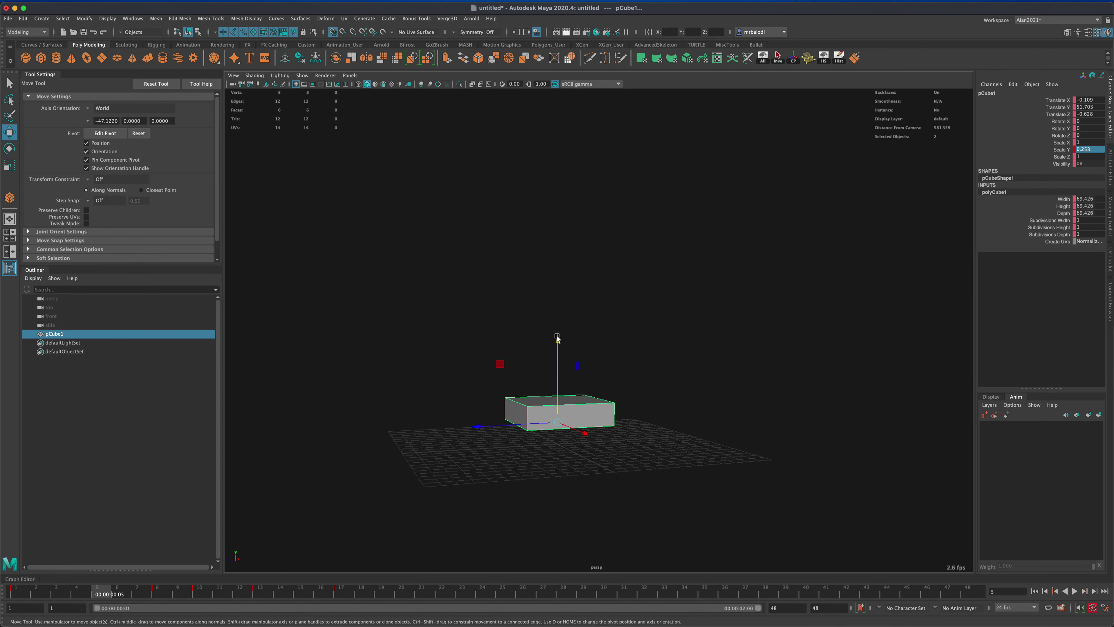
{"action": "left_click_drag", "start_coordinate": [557, 338], "coordinate": [554, 445]}
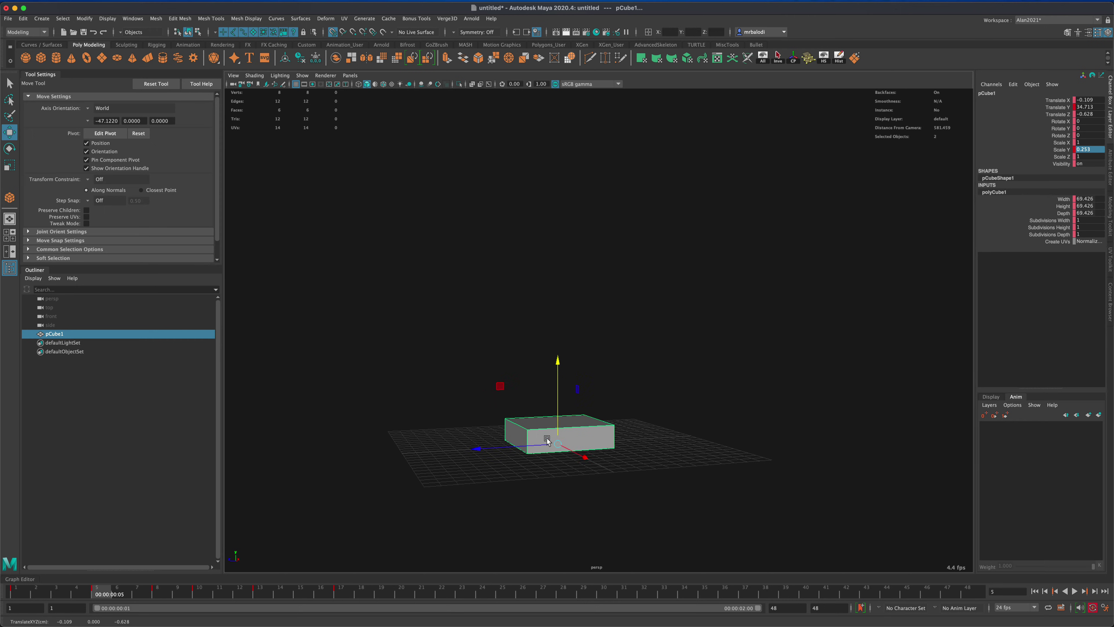
{"action": "left_click_drag", "start_coordinate": [440, 418], "coordinate": [443, 424], "text": "alt"}
Step: At frame 8, lower the full-height cube so that it rests on the grid
{"action": "left_click_drag", "start_coordinate": [98, 593], "coordinate": [157, 594]}
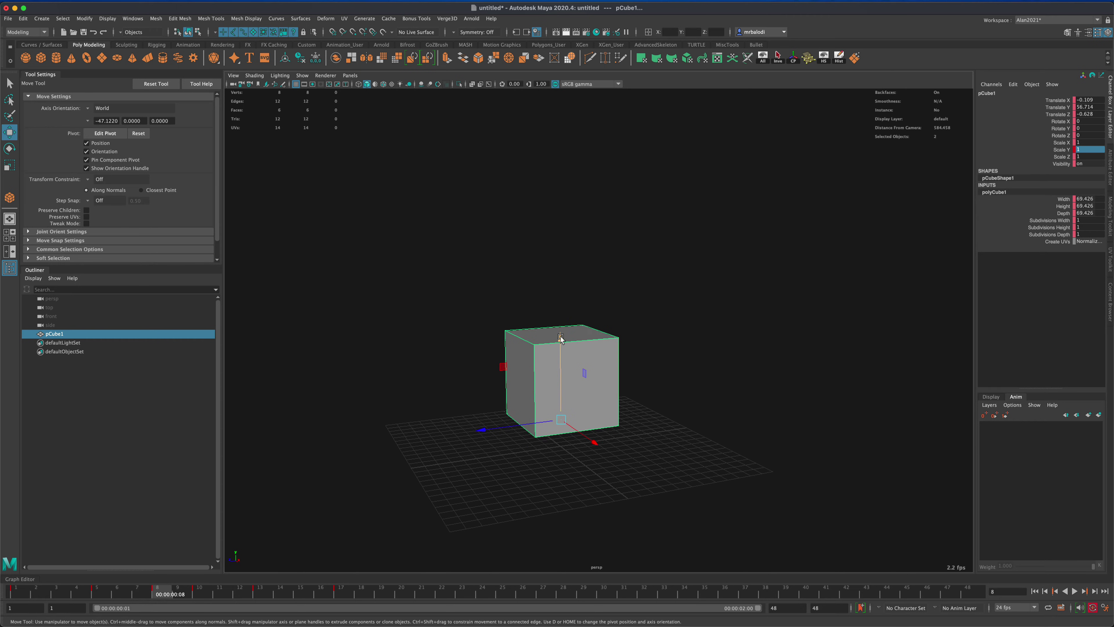
{"action": "left_click_drag", "start_coordinate": [561, 335], "coordinate": [561, 364]}
{"action": "left_click_drag", "start_coordinate": [388, 496], "coordinate": [384, 472], "text": "alt"}
Step: At frame 10, lower the stretched cube to a Translate Y of about 43.021
{"action": "left_click_drag", "start_coordinate": [163, 592], "coordinate": [200, 593]}
{"action": "left_click_drag", "start_coordinate": [558, 322], "coordinate": [561, 345]}
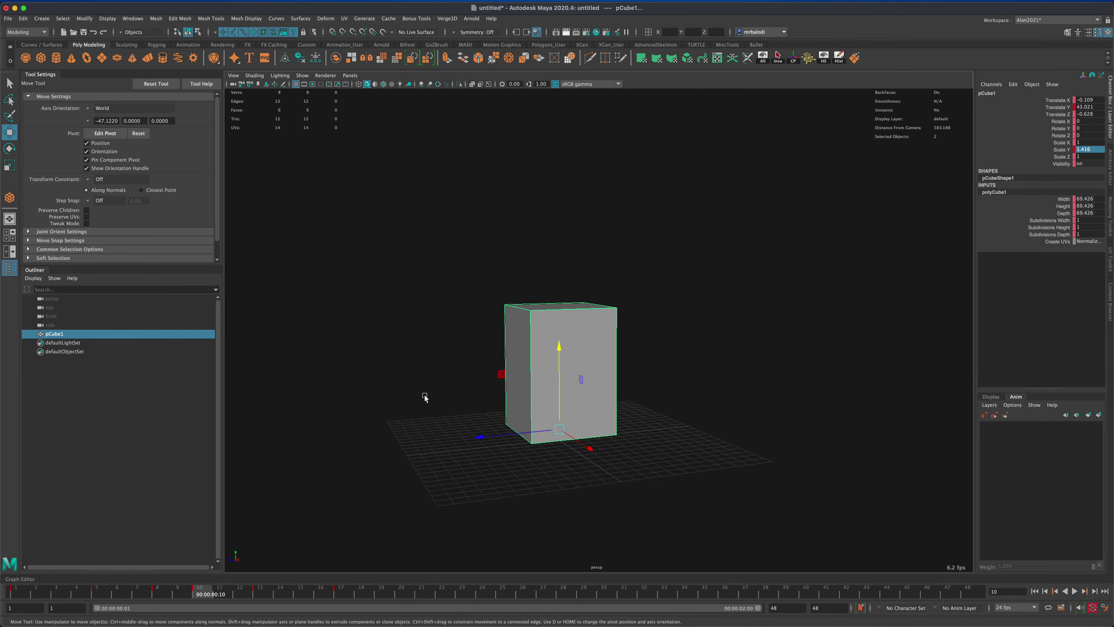
{"action": "left_click_drag", "start_coordinate": [417, 393], "coordinate": [424, 394], "text": "alt"}
Step: At frame 22, squash the airborne cube to a Scale Y of about 0.659 and raise it to a Translate Y of about 195.149
{"action": "left_click_drag", "start_coordinate": [211, 594], "coordinate": [346, 595]}
{"action": "left_click_drag", "start_coordinate": [468, 443], "coordinate": [486, 453], "text": "alt"}
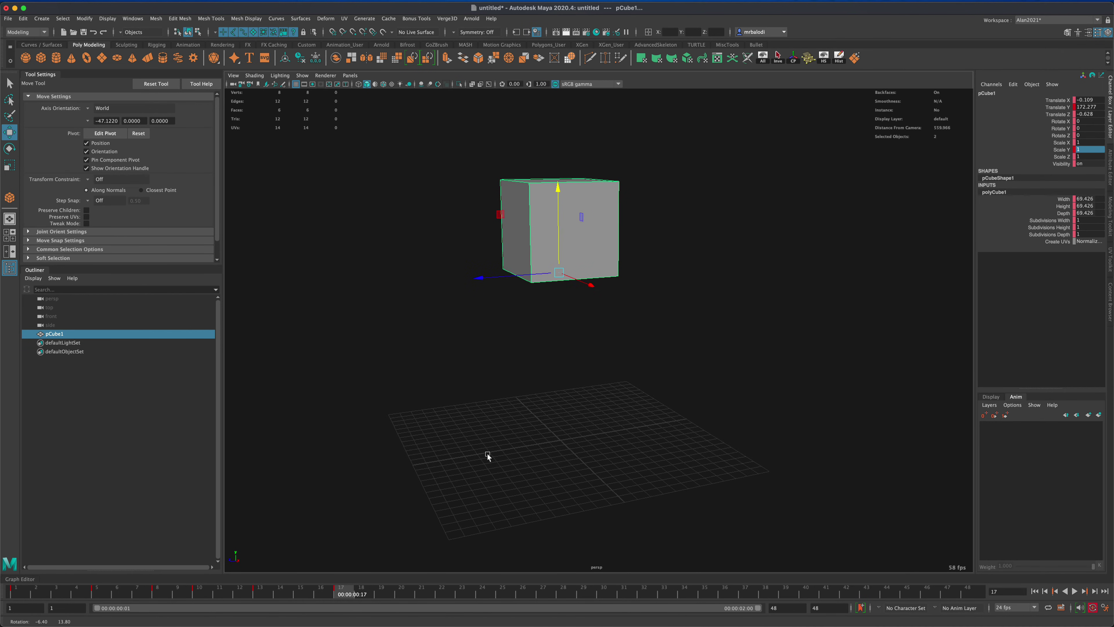
{"action": "key", "text": "r"}
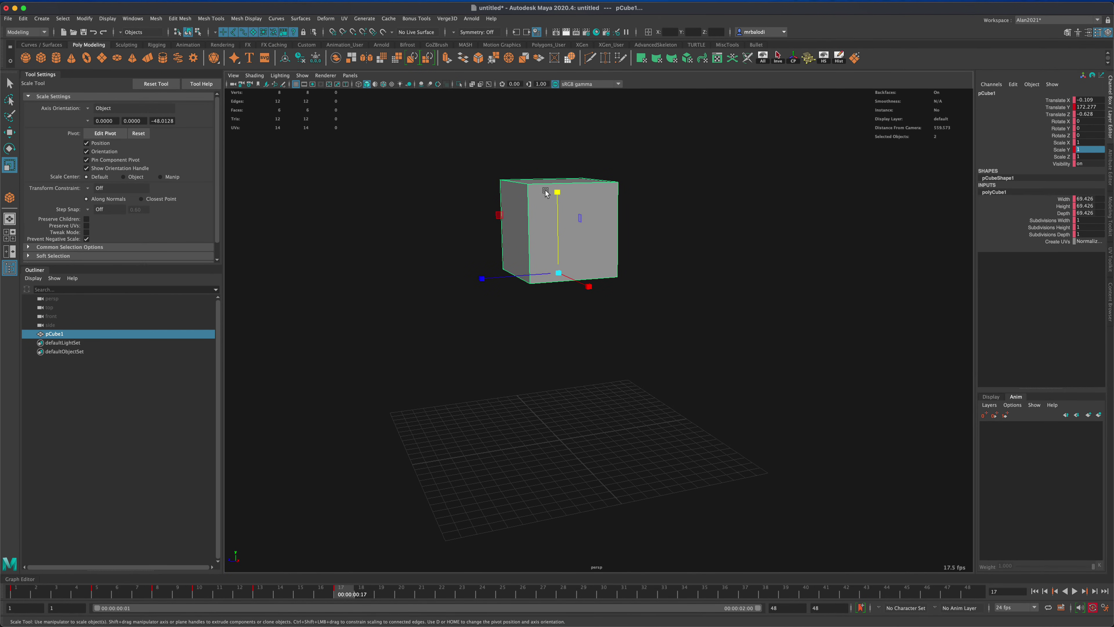
{"action": "left_click_drag", "start_coordinate": [555, 194], "coordinate": [559, 163]}
{"action": "left_click", "coordinate": [9, 131]}
{"action": "left_click_drag", "start_coordinate": [343, 590], "coordinate": [443, 595]}
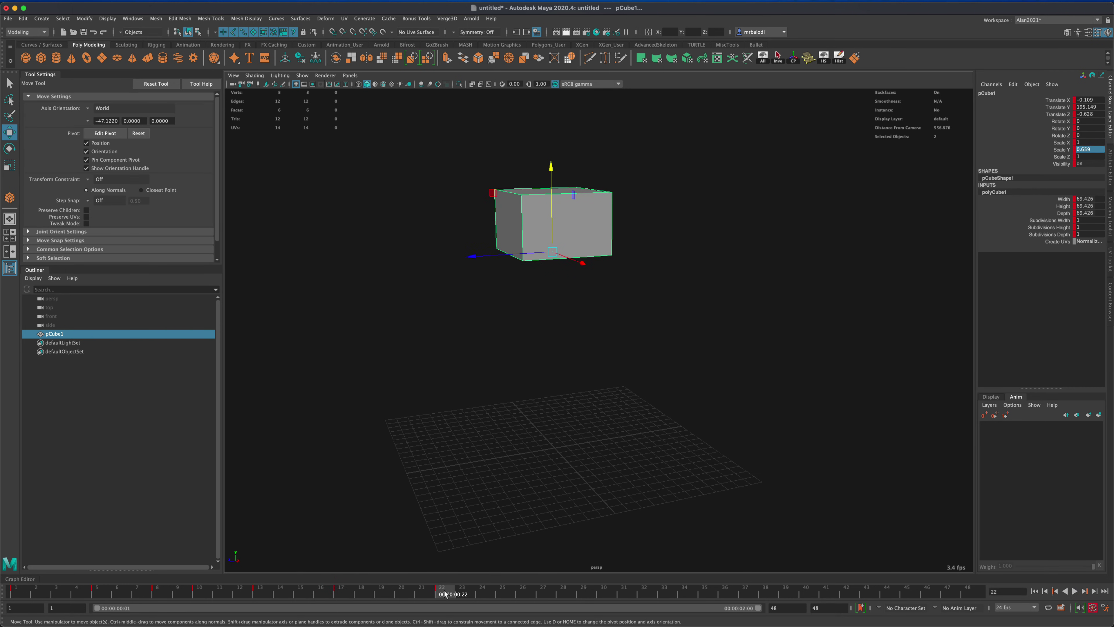
Step: At frame 27, stretch the falling cube to a Scale Y of about 1.403 and lower it to a Translate Y of about 82.709
{"action": "left_click_drag", "start_coordinate": [444, 595], "coordinate": [547, 595]}
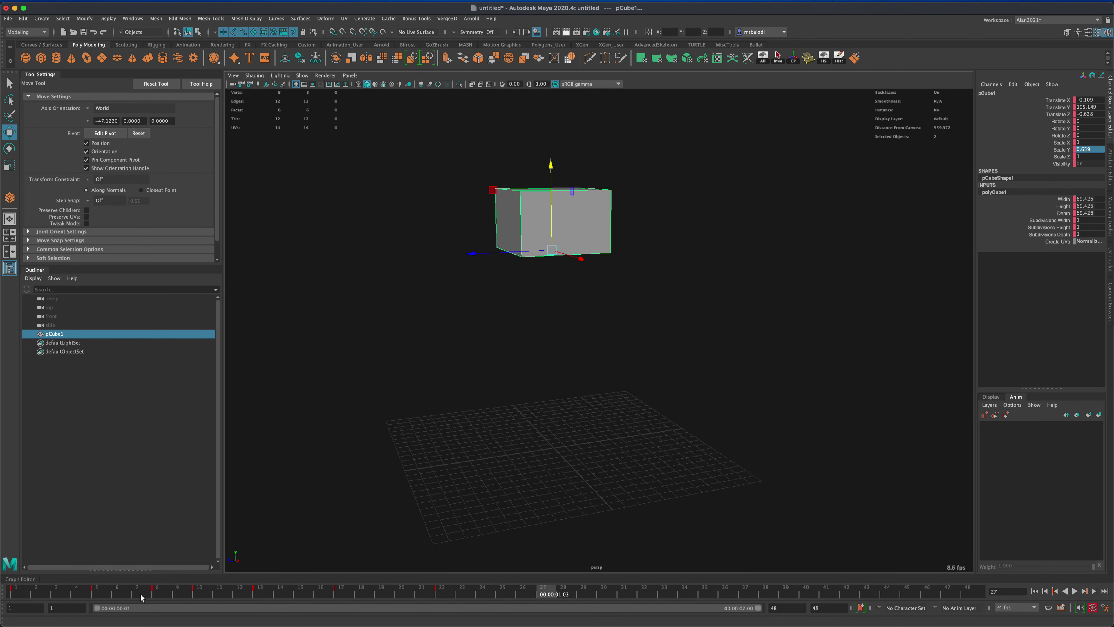
{"action": "mouse_move", "coordinate": [551, 167]}
{"action": "left_mouse_down"}
{"action": "mouse_move", "coordinate": [551, 266]}
{"action": "mouse_move", "coordinate": [567, 117]}
{"action": "mouse_move", "coordinate": [569, 175]}
{"action": "left_mouse_up"}
{"action": "key", "text": "r"}
{"action": "left_click", "coordinate": [9, 136]}
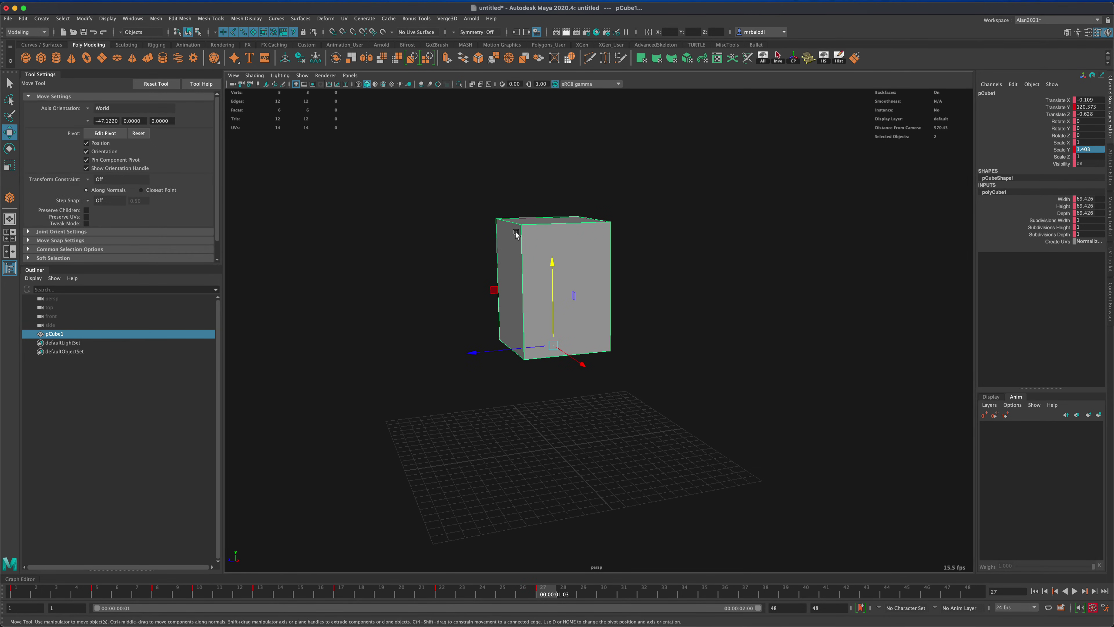
{"action": "left_click_drag", "start_coordinate": [551, 263], "coordinate": [556, 310]}
{"action": "left_click_drag", "start_coordinate": [709, 383], "coordinate": [718, 381], "text": "alt"}
Step: Copy the resting cube's keyframe at frame 1, paste it at frame 30, and play the animation briefly
{"action": "left_click_drag", "start_coordinate": [544, 593], "coordinate": [17, 594]}
{"action": "right_click", "coordinate": [18, 594]}
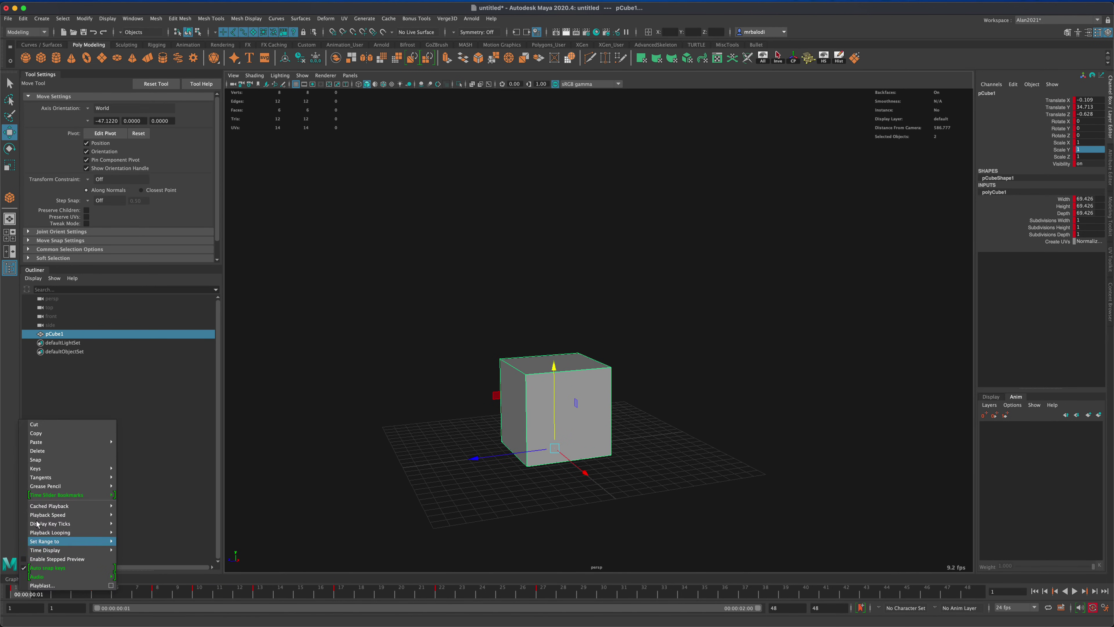
{"action": "mouse_move", "coordinate": [52, 440]}
{"action": "key", "text": "Escape"}
{"action": "left_click", "coordinate": [549, 595]}
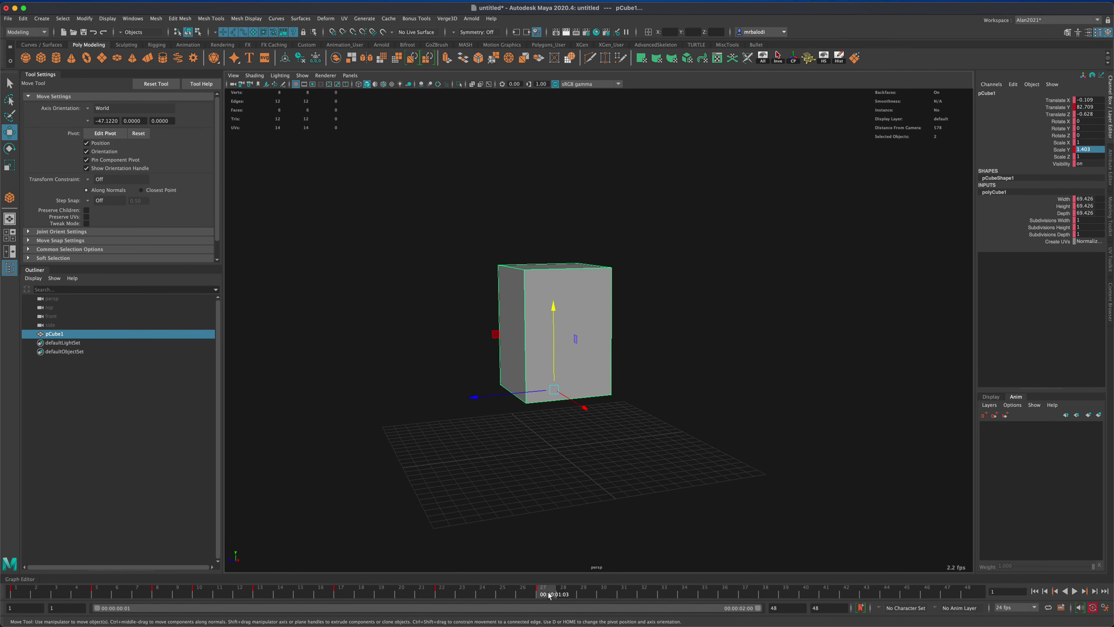
{"action": "left_click", "coordinate": [614, 596]}
{"action": "right_click", "coordinate": [612, 595]}
{"action": "mouse_move", "coordinate": [666, 445]}
{"action": "left_click", "coordinate": [725, 445]}
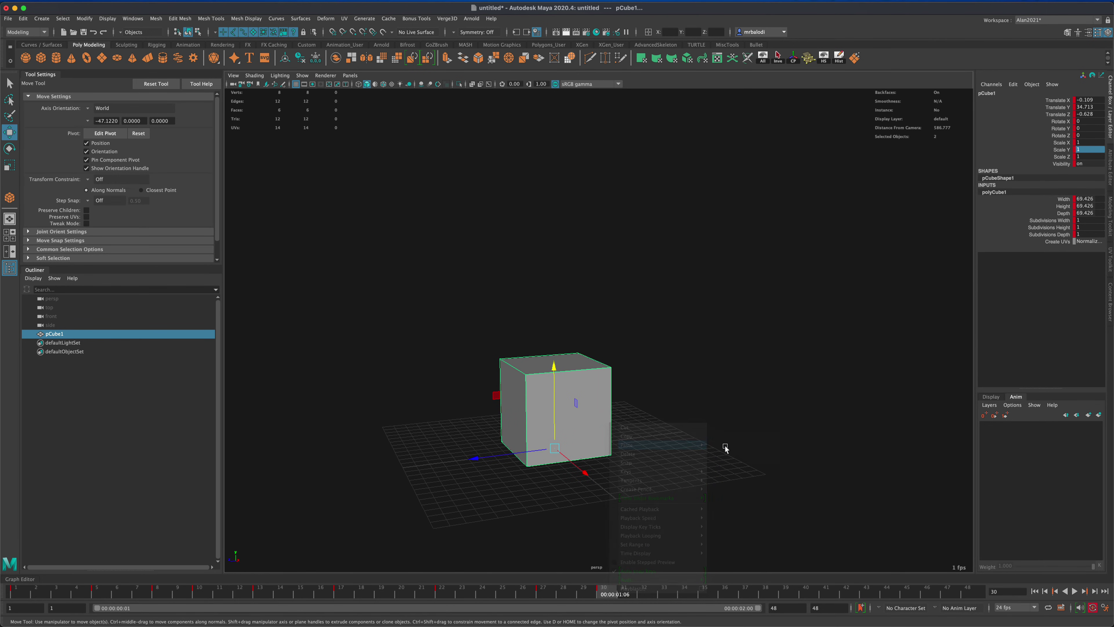
{"action": "key", "text": "alt+v"}
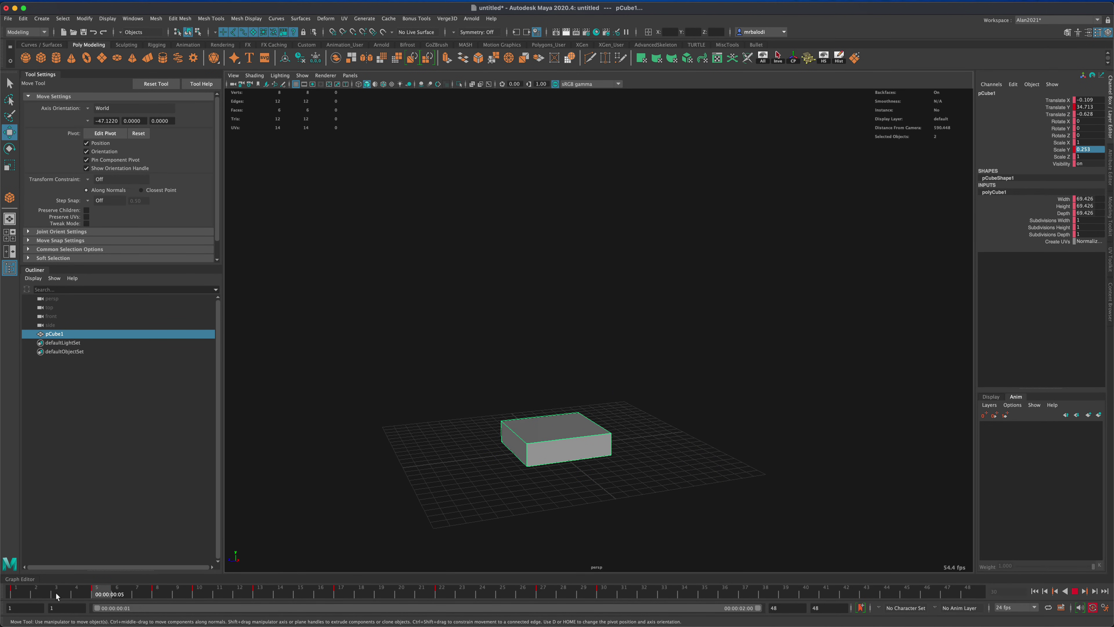
{"action": "key", "text": "alt+v"}
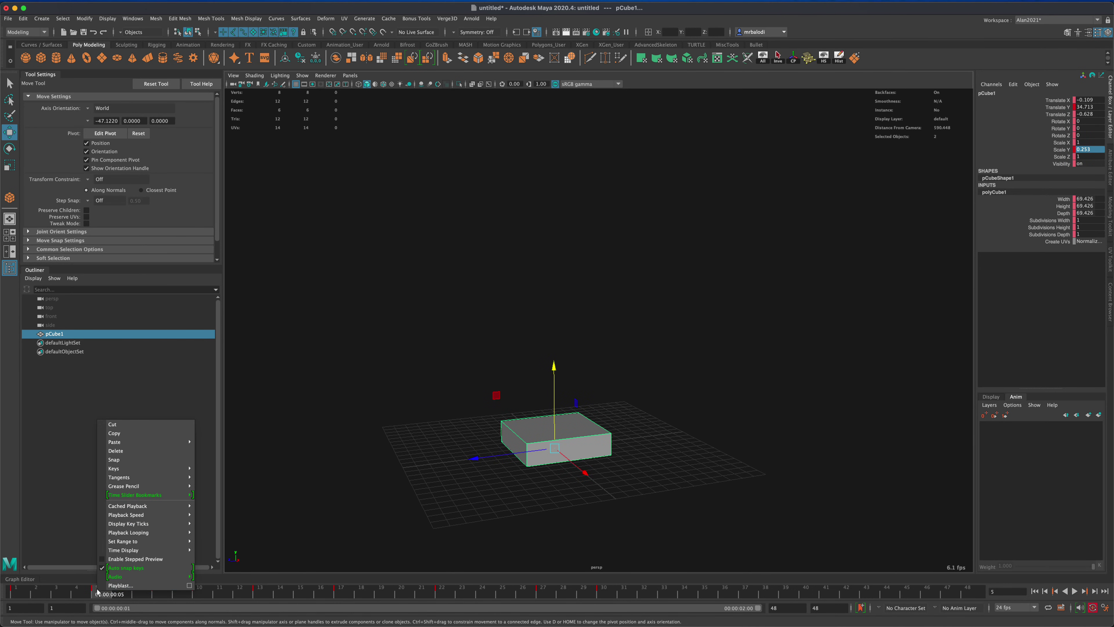
Step: Copy the squashed pose's keyframe at frame 5 and paste it at frame 33 as the landing squash
{"action": "right_click", "coordinate": [98, 593]}
{"action": "left_click", "coordinate": [117, 433]}
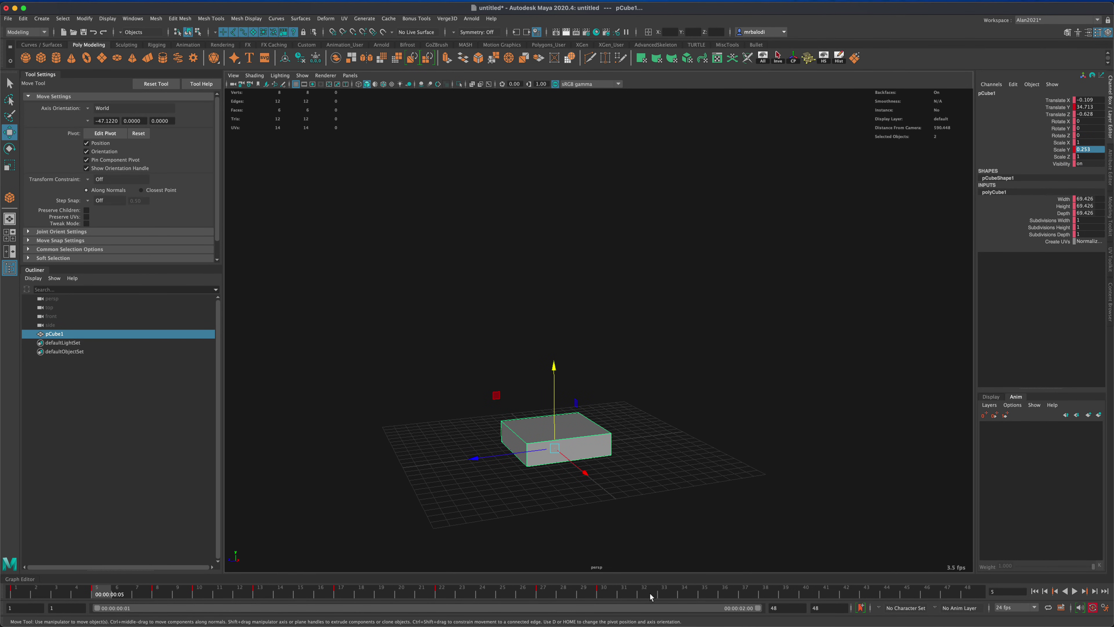
{"action": "left_click", "coordinate": [651, 596]}
{"action": "left_click", "coordinate": [664, 593]}
{"action": "right_click", "coordinate": [665, 595]}
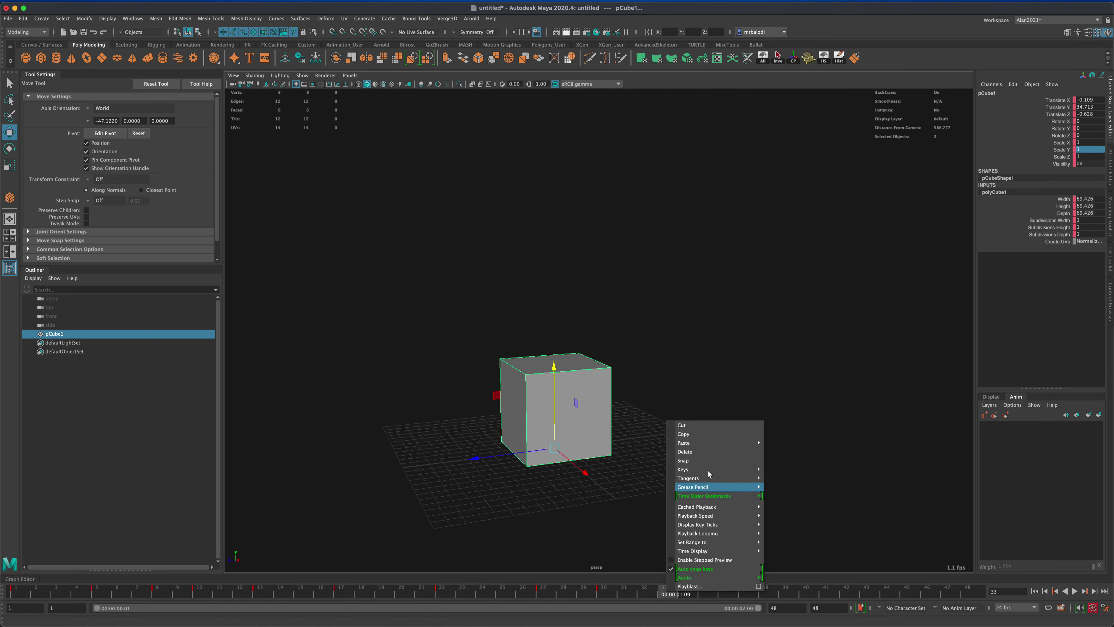
{"action": "mouse_move", "coordinate": [715, 444]}
{"action": "left_click", "coordinate": [780, 443]}
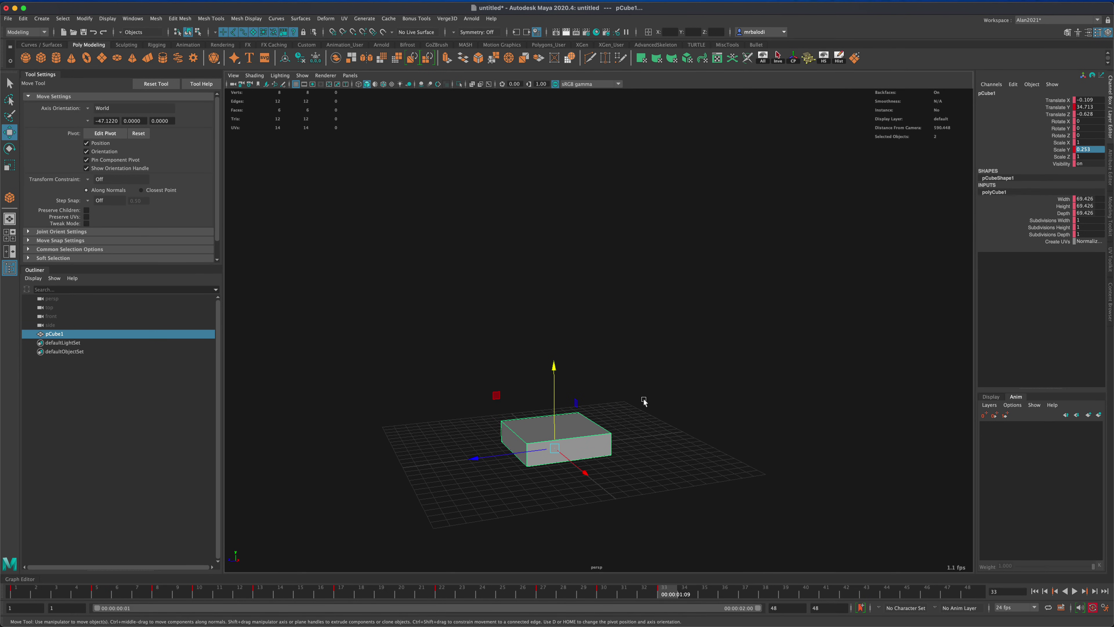
{"action": "left_click_drag", "start_coordinate": [656, 410], "coordinate": [677, 409], "text": "alt"}
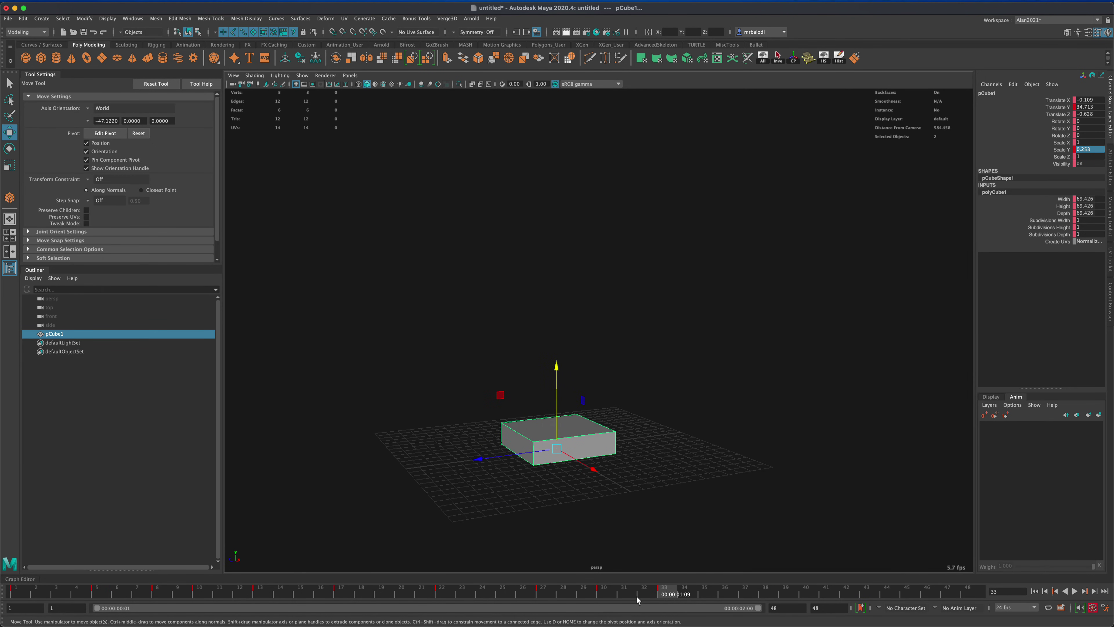
Step: Copy the keyframe at frame 30 and paste it at frame 48 to end on the resting pose
{"action": "left_click", "coordinate": [608, 596]}
{"action": "right_click", "coordinate": [607, 596]}
{"action": "left_click", "coordinate": [635, 437]}
{"action": "left_click", "coordinate": [970, 592]}
{"action": "right_click", "coordinate": [971, 592]}
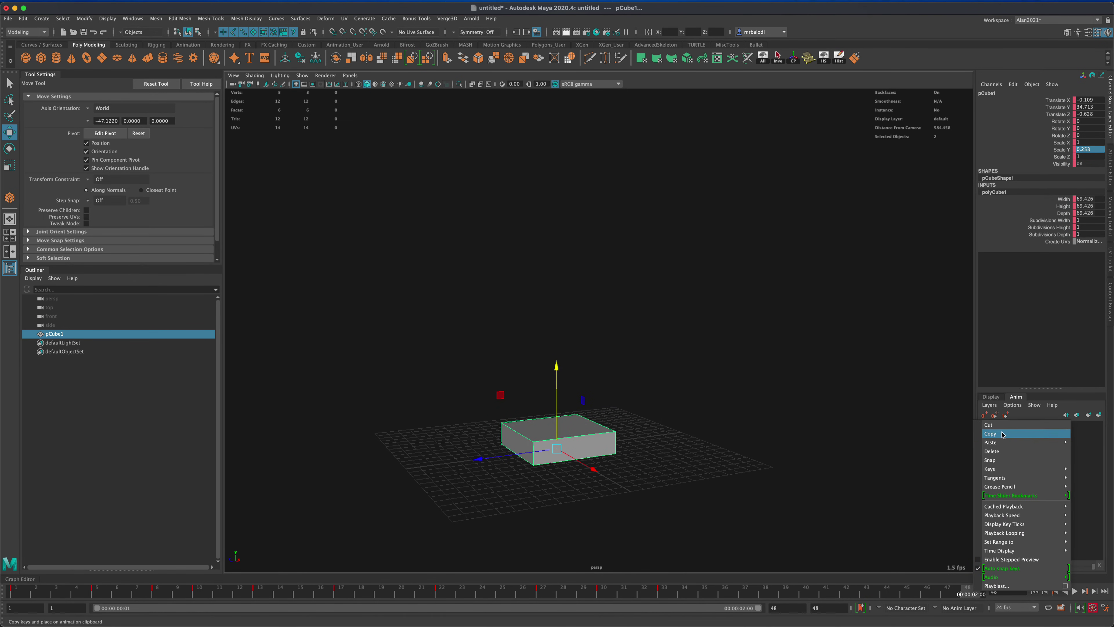
{"action": "mouse_move", "coordinate": [992, 445]}
{"action": "left_click", "coordinate": [938, 441]}
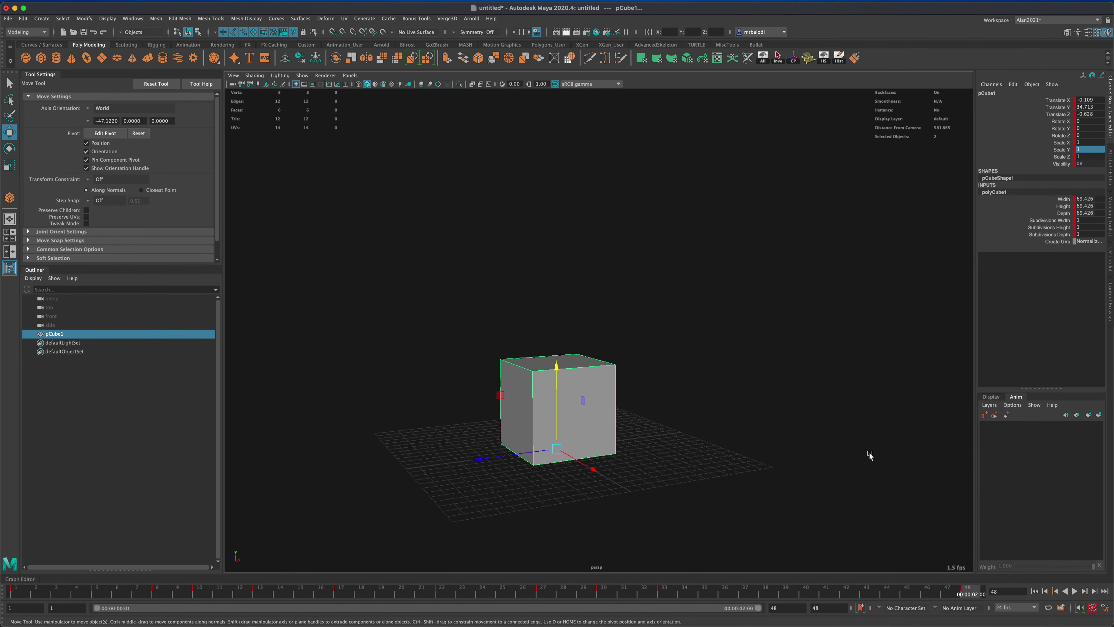
{"action": "left_click_drag", "start_coordinate": [798, 437], "coordinate": [778, 455], "text": "alt"}
Step: Play the full jump animation and examine the cube's squash, stretch and landing from several angles
{"action": "left_click", "coordinate": [1074, 591]}
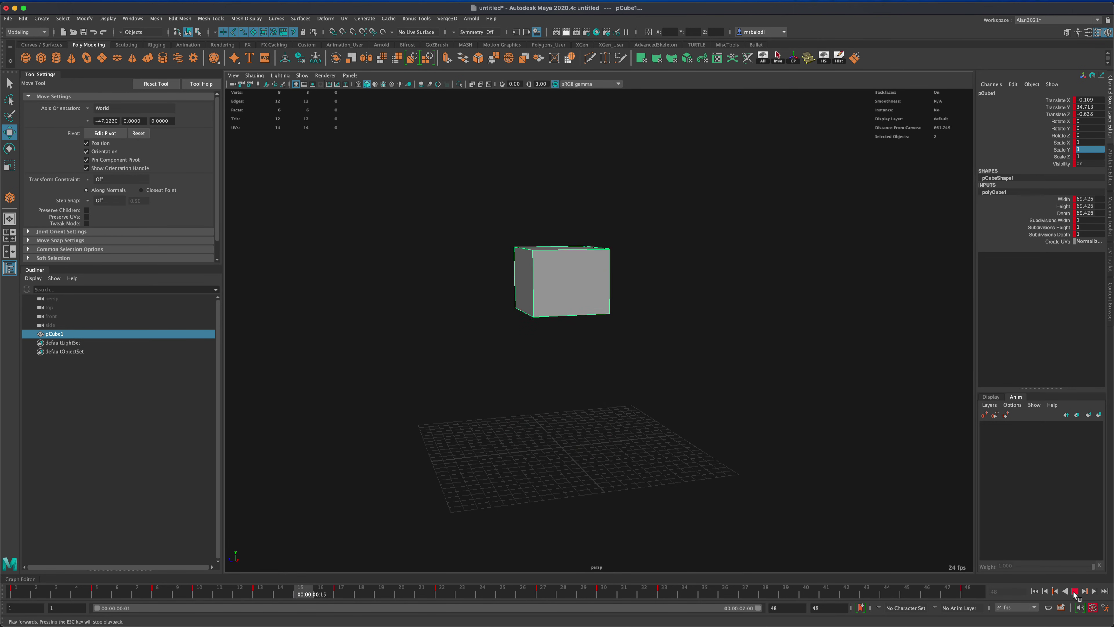
{"action": "left_click_drag", "start_coordinate": [886, 506], "coordinate": [801, 485], "text": "alt"}
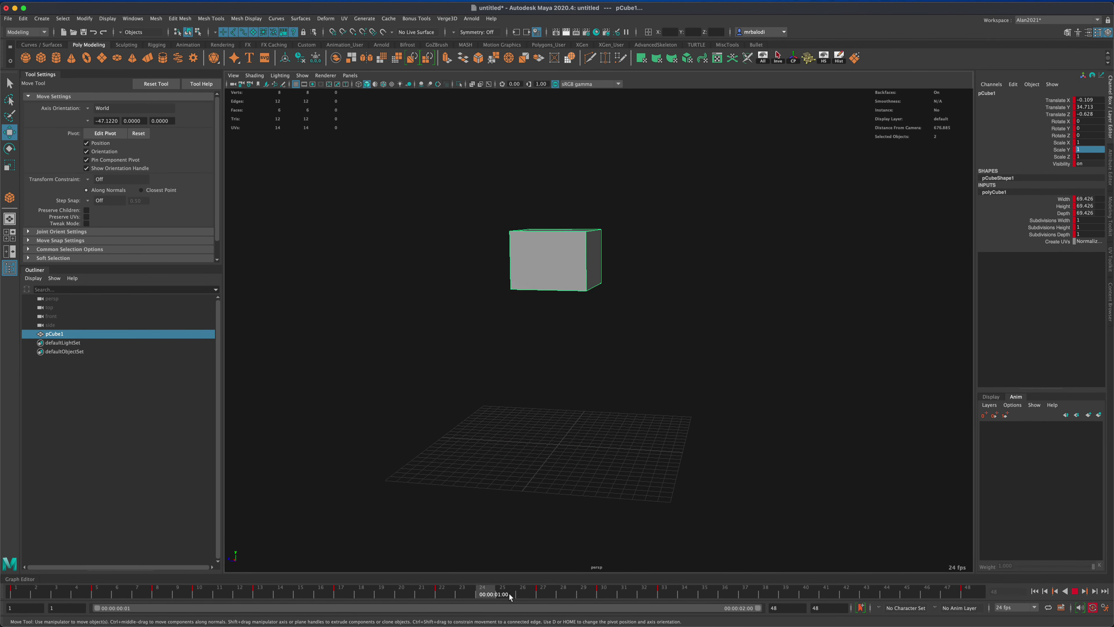
{"action": "left_click_drag", "start_coordinate": [741, 499], "coordinate": [794, 498], "text": "alt"}
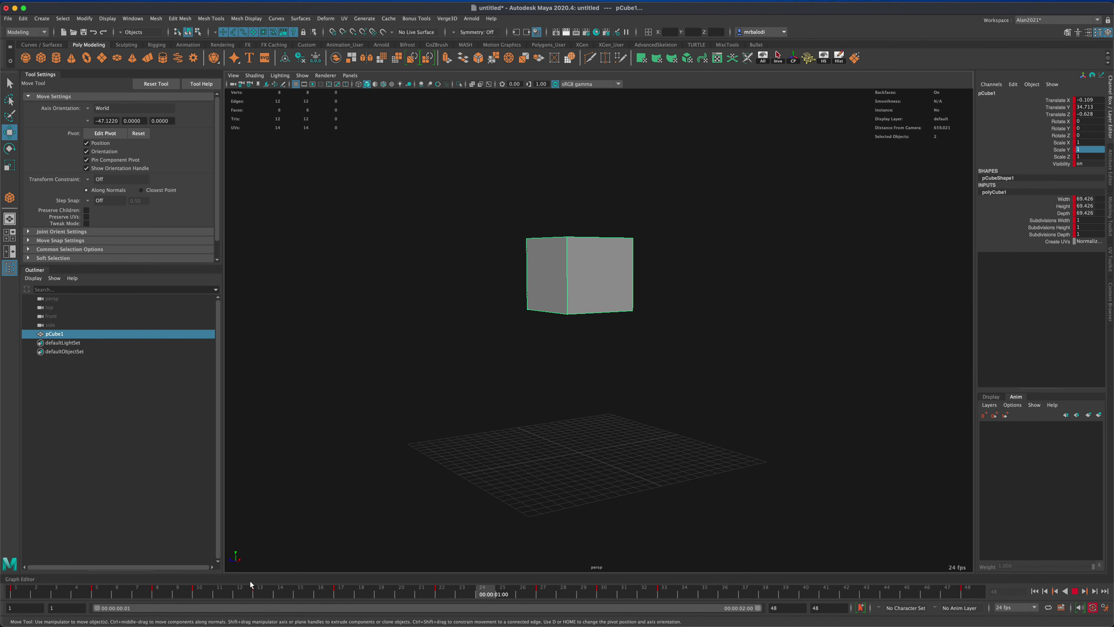
{"action": "mouse_move", "coordinate": [649, 520]}
{"action": "left_mouse_down", "text": "alt"}
{"action": "mouse_move", "coordinate": [567, 520]}
{"action": "mouse_move", "coordinate": [669, 523]}
{"action": "mouse_move", "coordinate": [645, 525]}
{"action": "left_mouse_up", "text": "alt"}
{"action": "left_click_drag", "start_coordinate": [564, 517], "coordinate": [642, 526], "text": "alt"}
{"action": "middle_click_drag", "start_coordinate": [681, 538], "coordinate": [700, 529], "text": "alt"}
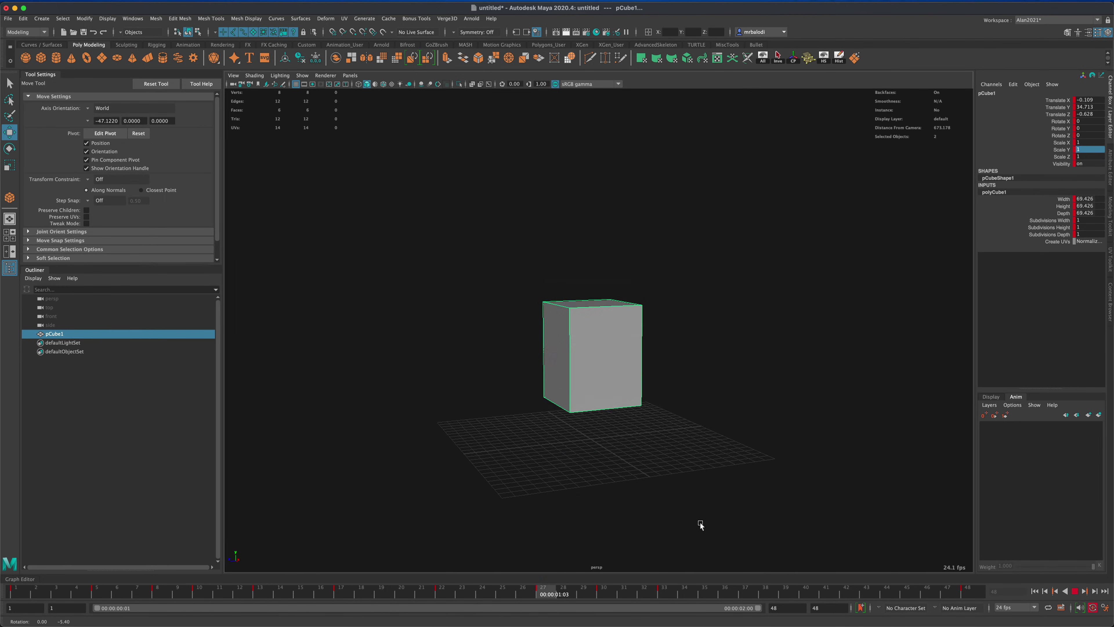
{"action": "mouse_move", "coordinate": [699, 525]}
{"action": "left_mouse_down", "text": "alt"}
{"action": "mouse_move", "coordinate": [674, 530]}
{"action": "mouse_move", "coordinate": [699, 525]}
{"action": "mouse_move", "coordinate": [699, 534]}
{"action": "left_mouse_up", "text": "alt"}
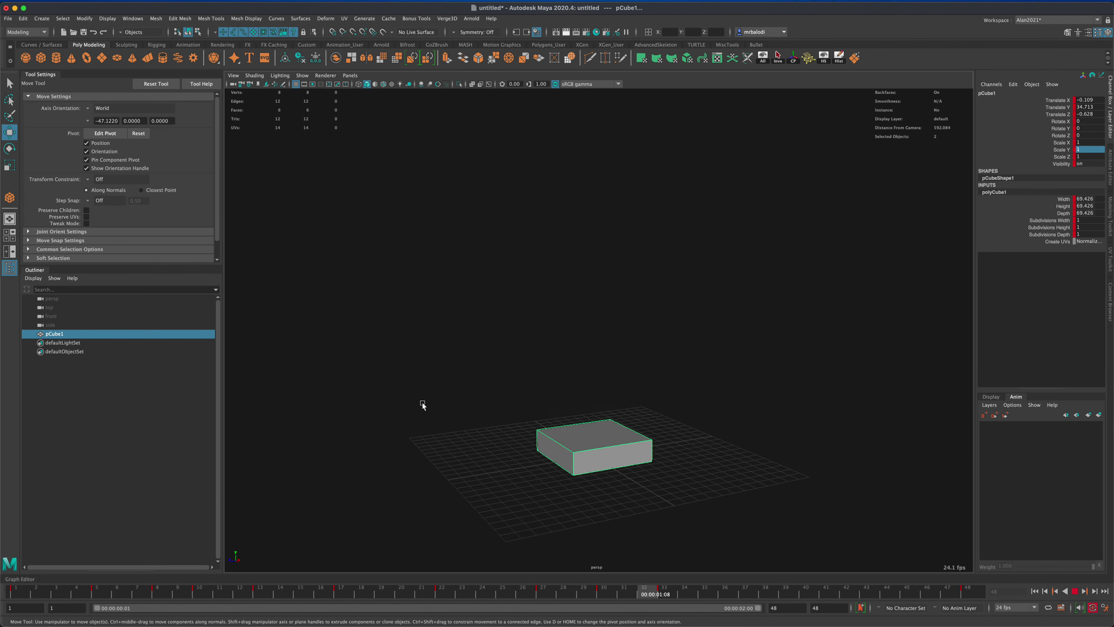
{"action": "left_click_drag", "start_coordinate": [420, 403], "coordinate": [409, 405], "text": "alt"}
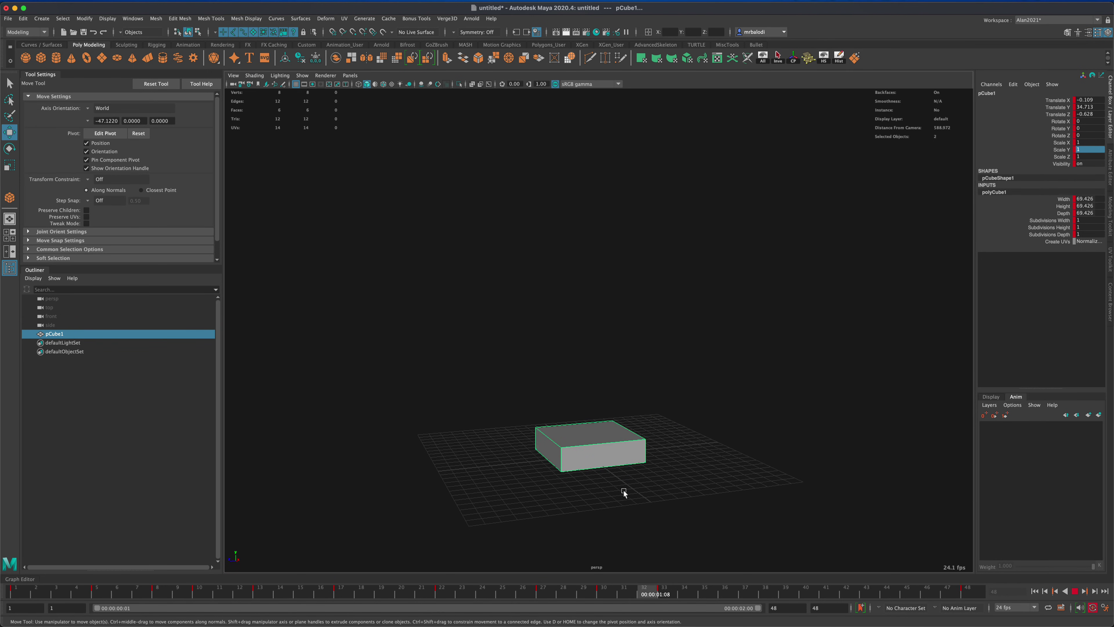
{"action": "left_click_drag", "start_coordinate": [626, 490], "coordinate": [676, 499], "text": "alt"}
{"action": "left_click", "coordinate": [1075, 591]}
{"action": "left_click_drag", "start_coordinate": [764, 464], "coordinate": [761, 468], "text": "alt"}
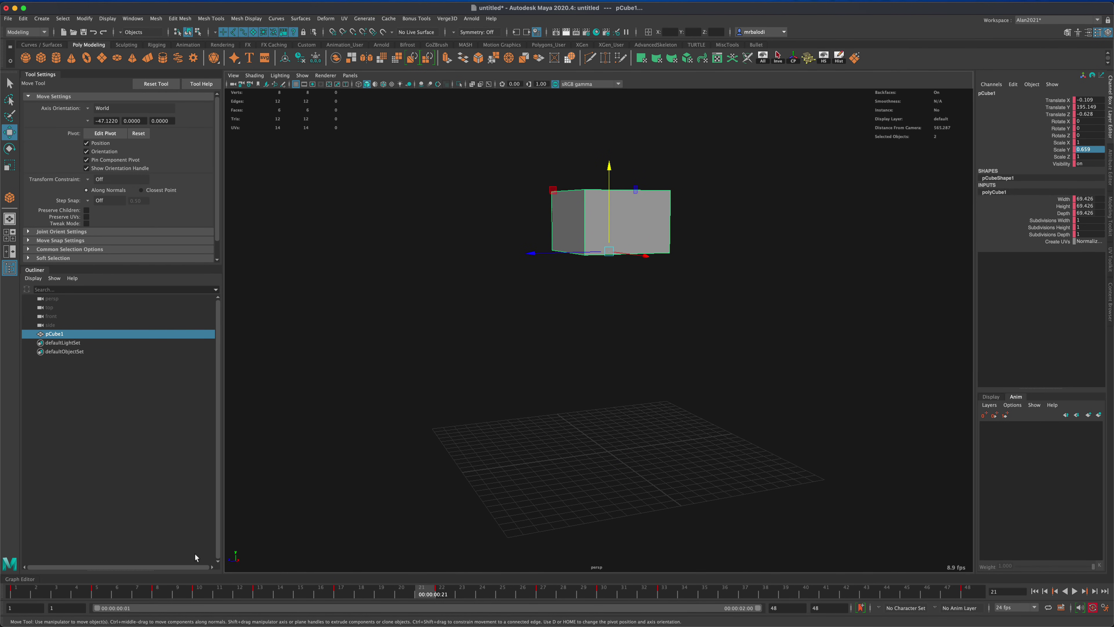
Step: At frame 5, try scaling the squashed cube uniformly on all axes
{"action": "left_click_drag", "start_coordinate": [80, 592], "coordinate": [9, 595]}
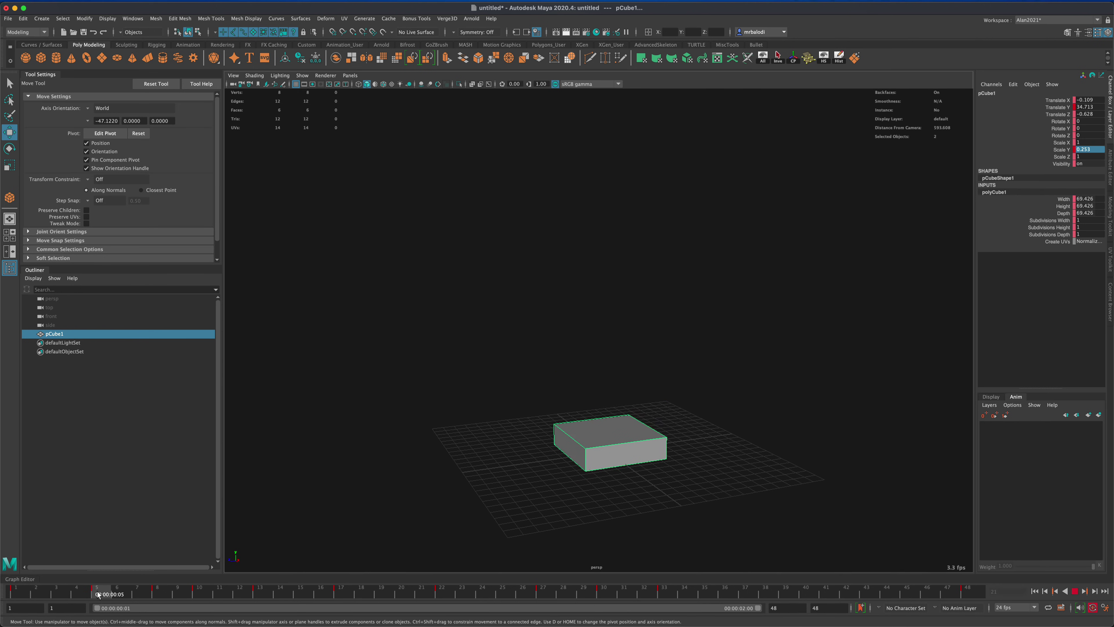
{"action": "left_click", "coordinate": [10, 169]}
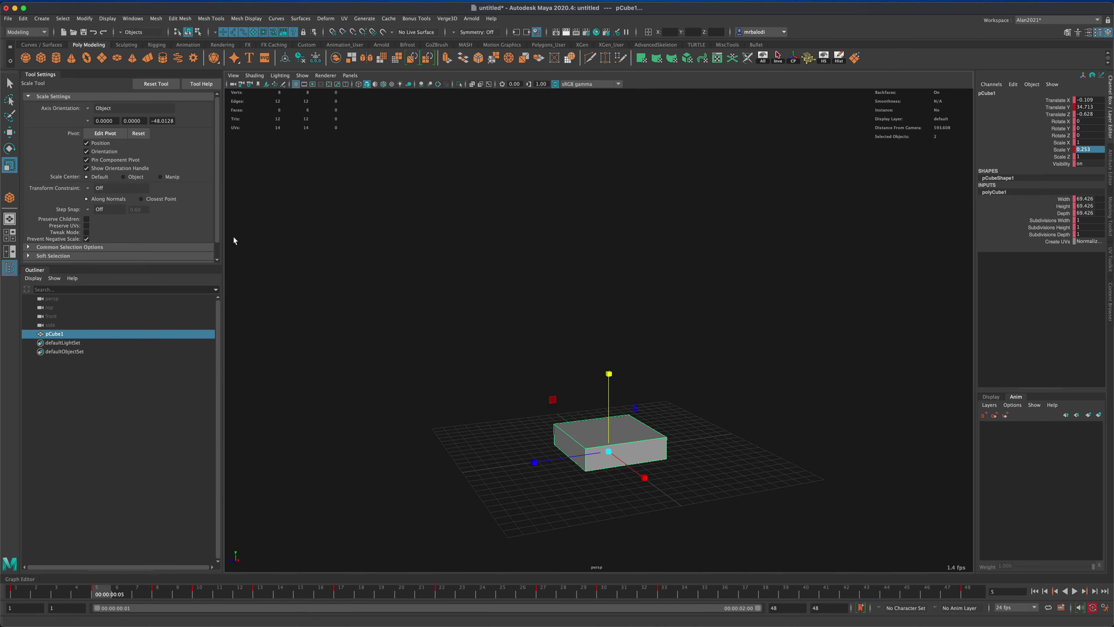
{"action": "left_click_drag", "start_coordinate": [608, 451], "coordinate": [608, 452]}
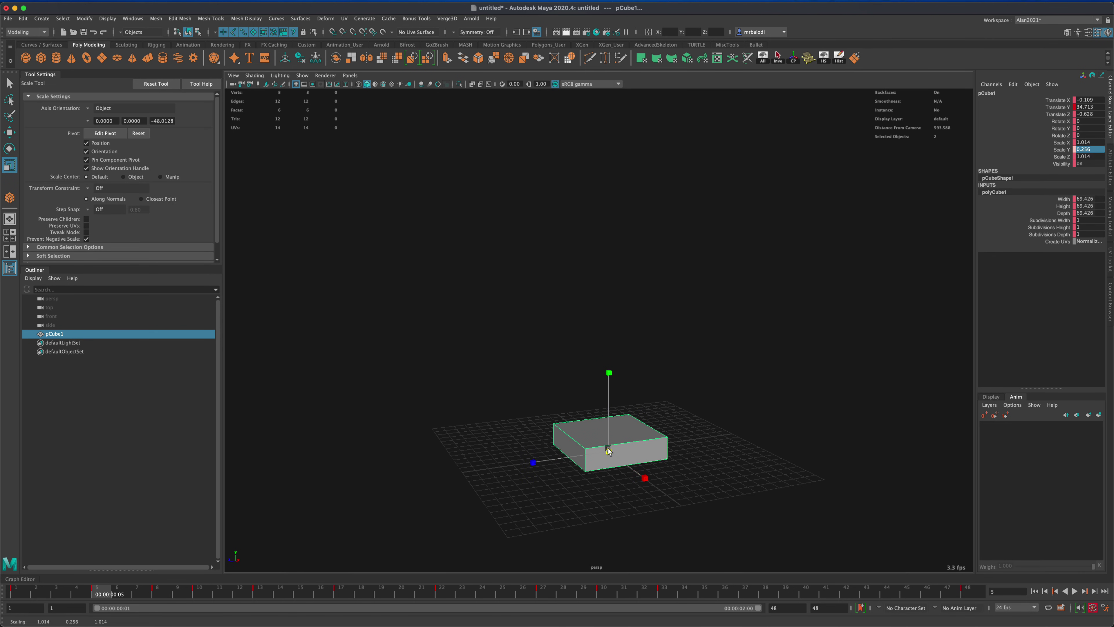
{"action": "key", "text": "ctrl+z"}
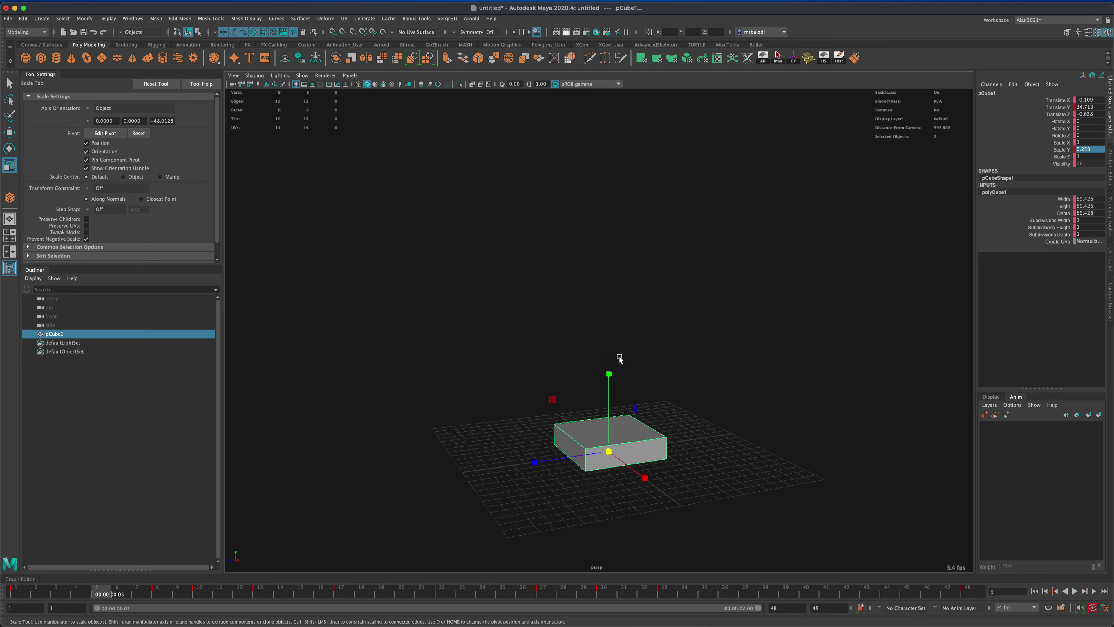
Step: At frame 5, widen the squashed cube to about 1.357 in Scale Z and 1.313 in Scale X
{"action": "left_click_drag", "start_coordinate": [533, 462], "coordinate": [529, 465]}
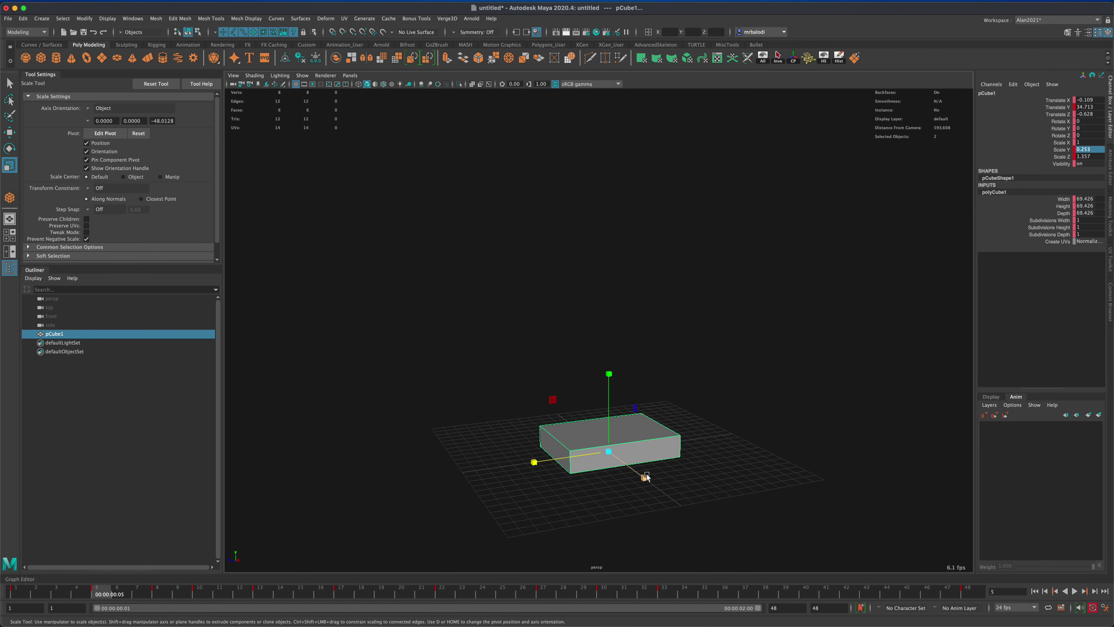
{"action": "left_click_drag", "start_coordinate": [644, 478], "coordinate": [665, 503]}
{"action": "mouse_move", "coordinate": [528, 497]}
{"action": "left_mouse_down", "text": "alt"}
{"action": "mouse_move", "coordinate": [494, 504]}
{"action": "mouse_move", "coordinate": [511, 498]}
{"action": "left_mouse_up", "text": "alt"}
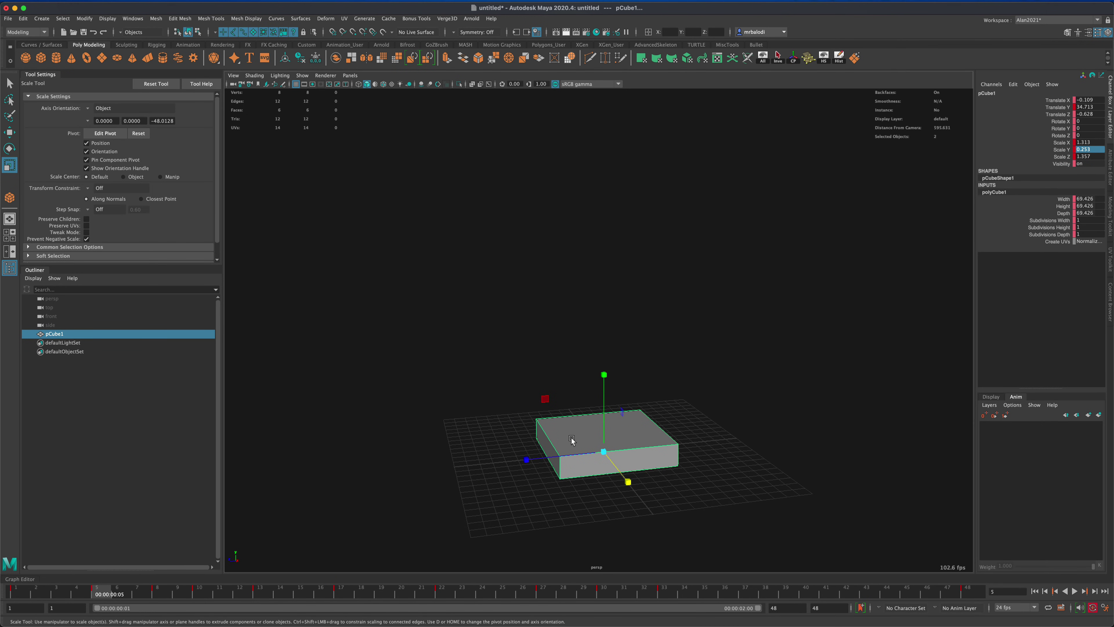
{"action": "left_click_drag", "start_coordinate": [574, 436], "coordinate": [236, 484], "text": "alt"}
Step: At frame 13, narrow the stretched cube to about 0.73 in Scale X and 0.442 in Scale Z
{"action": "left_click_drag", "start_coordinate": [100, 595], "coordinate": [263, 598]}
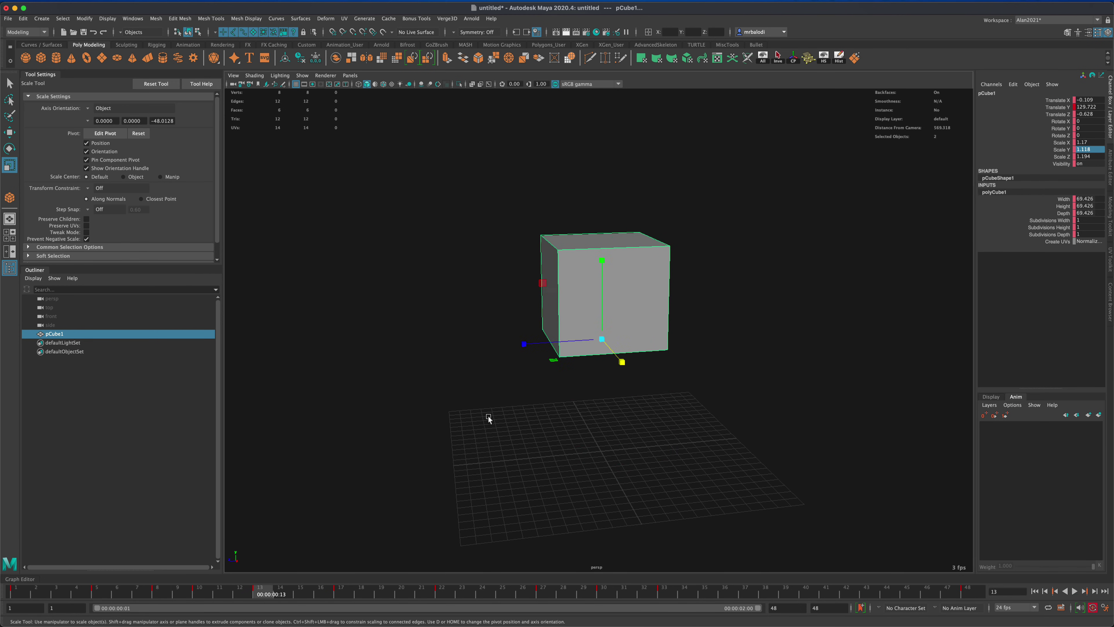
{"action": "left_click_drag", "start_coordinate": [487, 415], "coordinate": [489, 413], "text": "alt"}
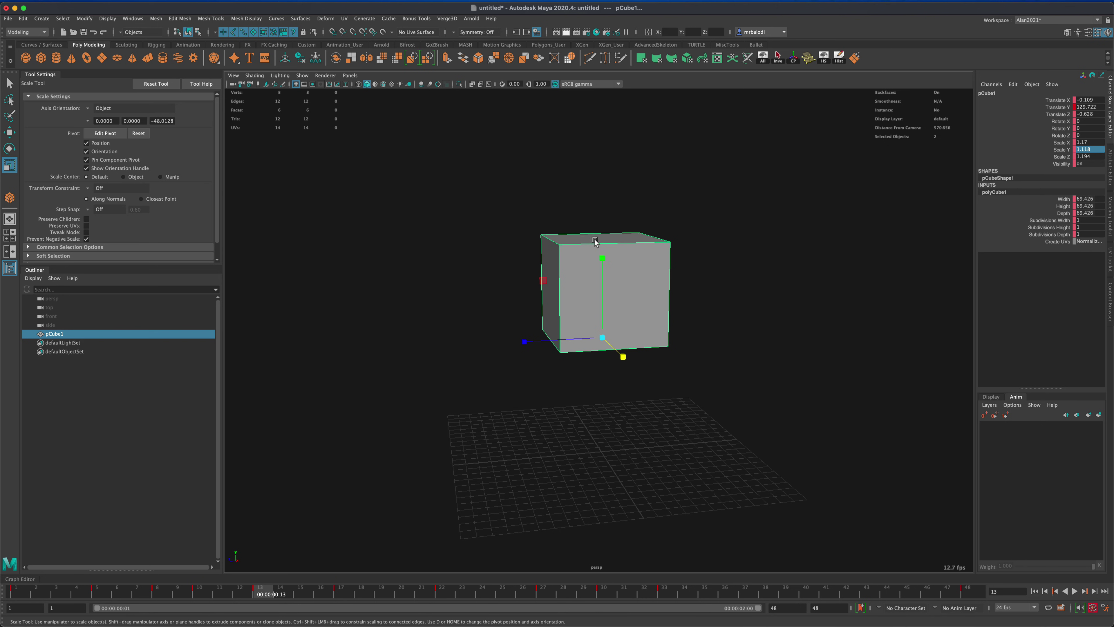
{"action": "left_click_drag", "start_coordinate": [525, 340], "coordinate": [608, 324]}
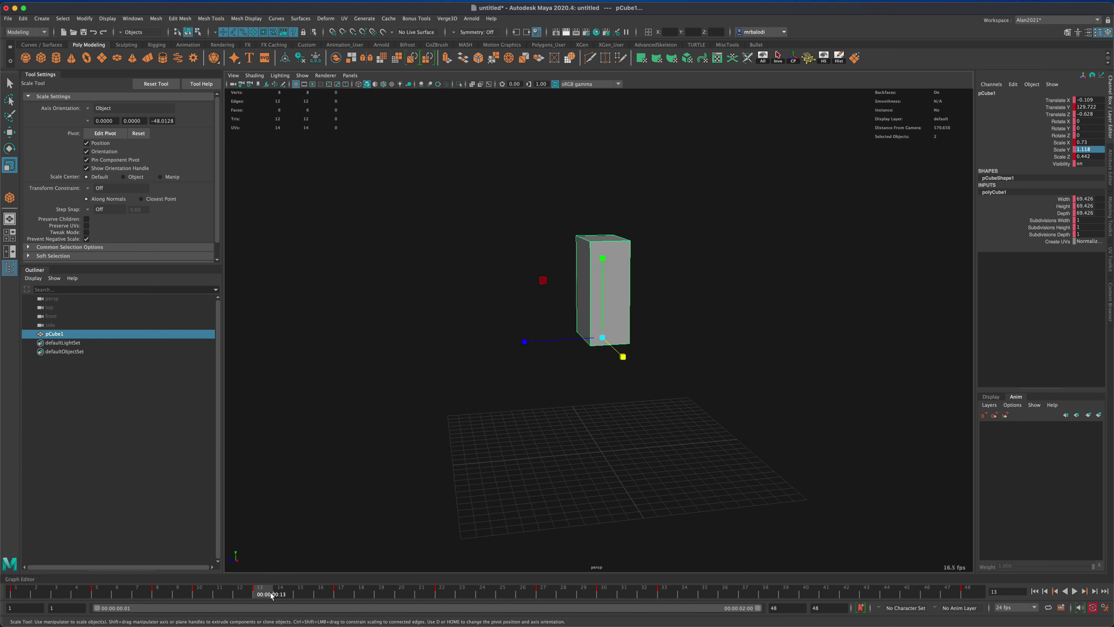
Step: Copy the keyframe at frame 22 and paste it over the one at frame 17
{"action": "left_click_drag", "start_coordinate": [272, 596], "coordinate": [346, 604]}
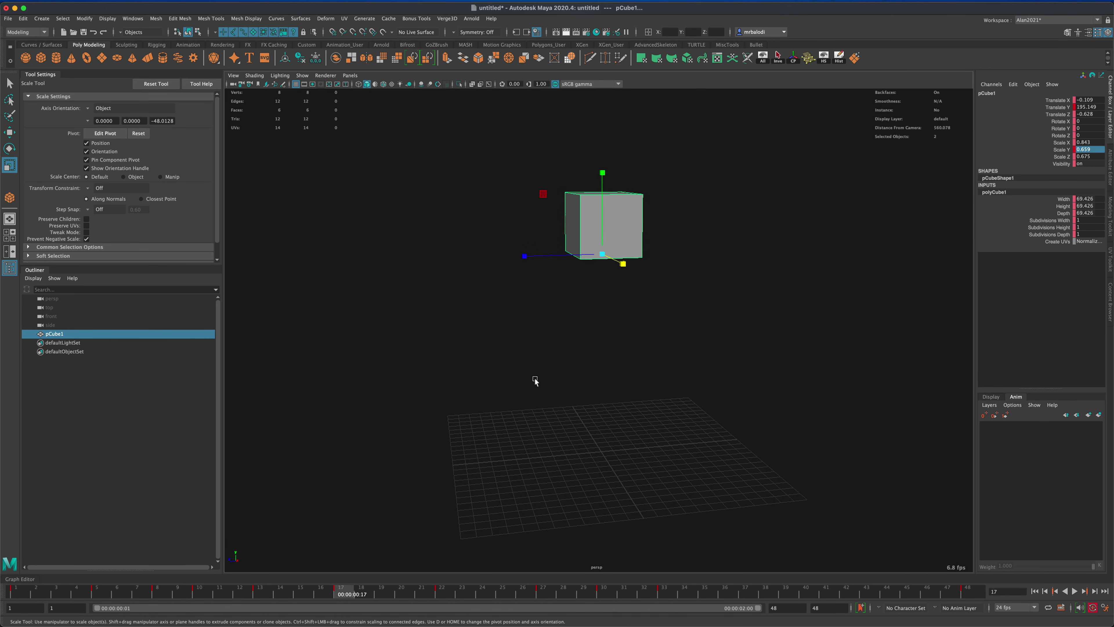
{"action": "scroll", "coordinate": [533, 343], "scroll_direction": "up", "scroll_amount": 2}
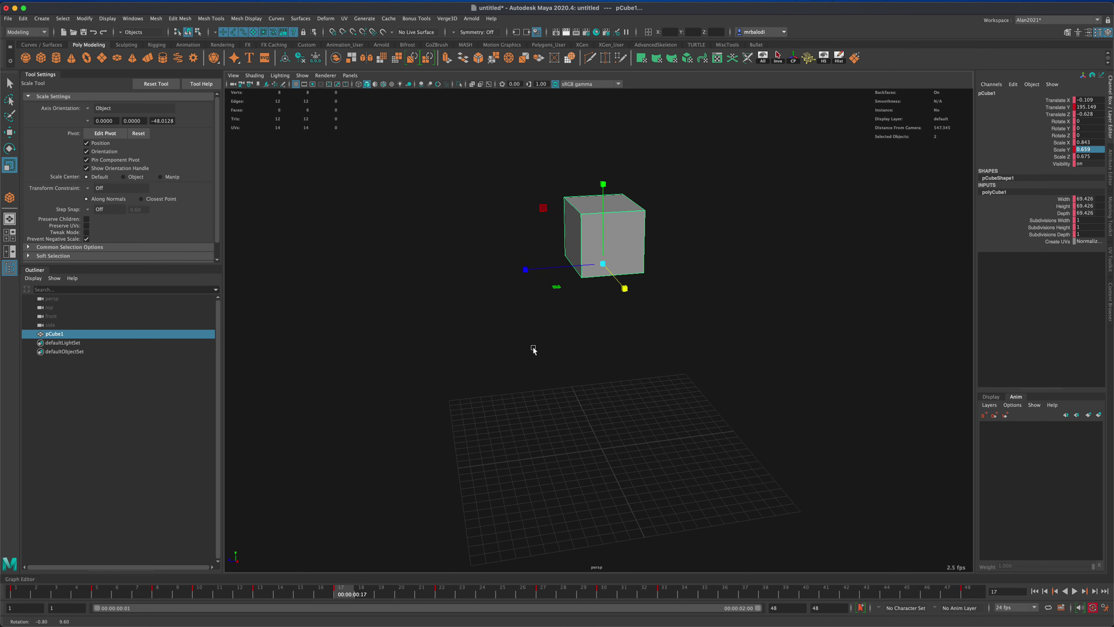
{"action": "left_click", "coordinate": [445, 592]}
{"action": "mouse_move", "coordinate": [453, 496]}
{"action": "left_mouse_down", "text": "alt"}
{"action": "mouse_move", "coordinate": [412, 489]}
{"action": "mouse_move", "coordinate": [445, 485]}
{"action": "left_mouse_up", "text": "alt"}
{"action": "right_click", "coordinate": [442, 592]}
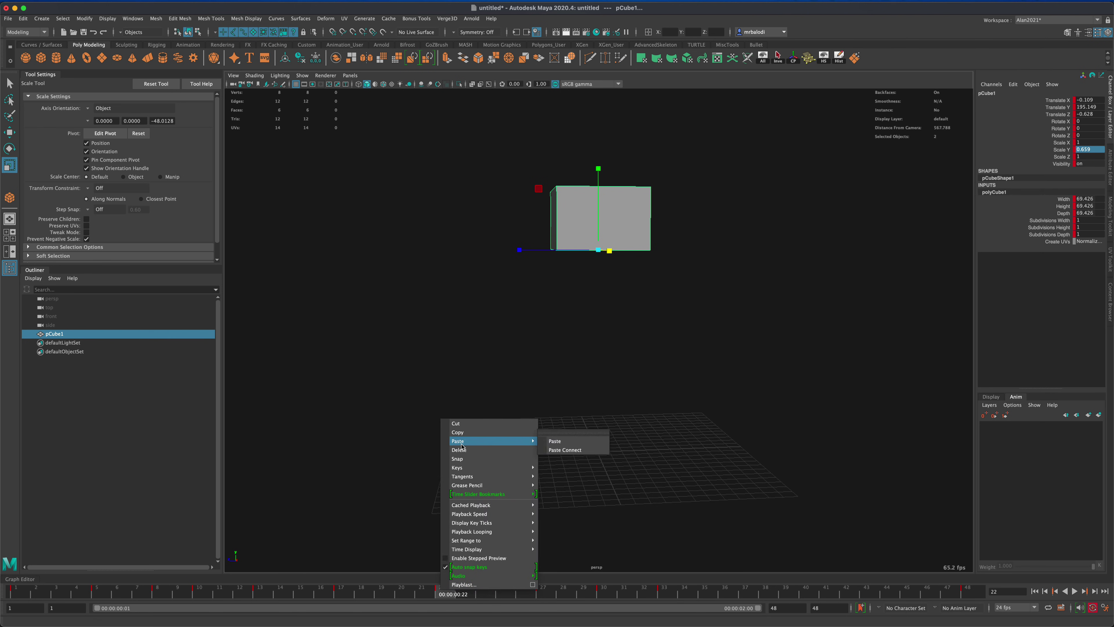
{"action": "left_click", "coordinate": [456, 432]}
{"action": "left_click", "coordinate": [341, 590]}
{"action": "right_click", "coordinate": [347, 592]}
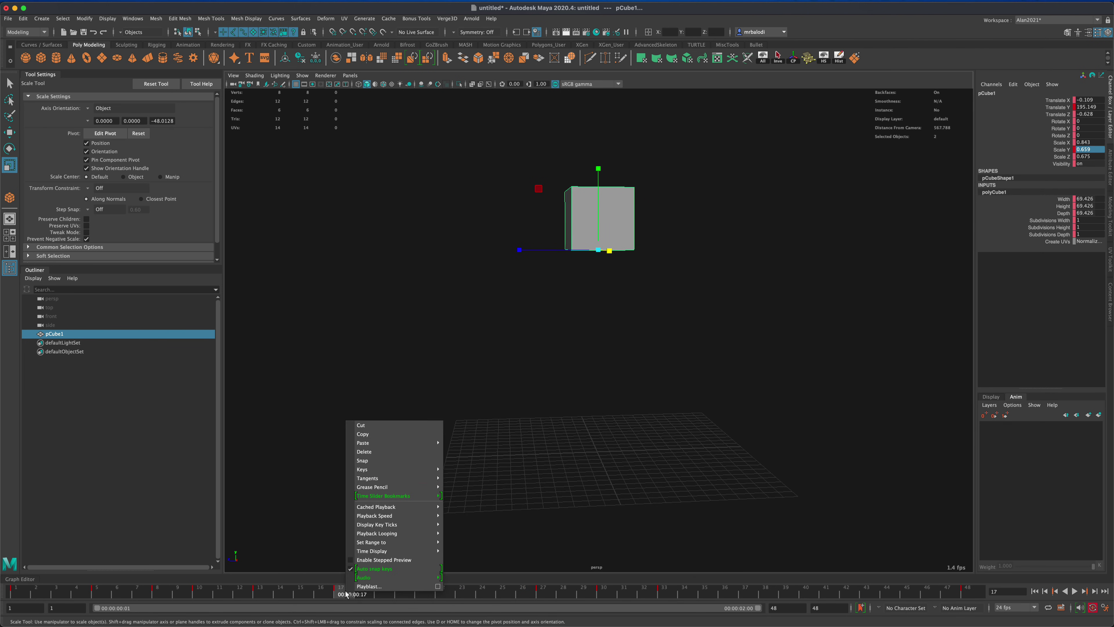
{"action": "mouse_move", "coordinate": [384, 443]}
{"action": "left_click", "coordinate": [460, 443]}
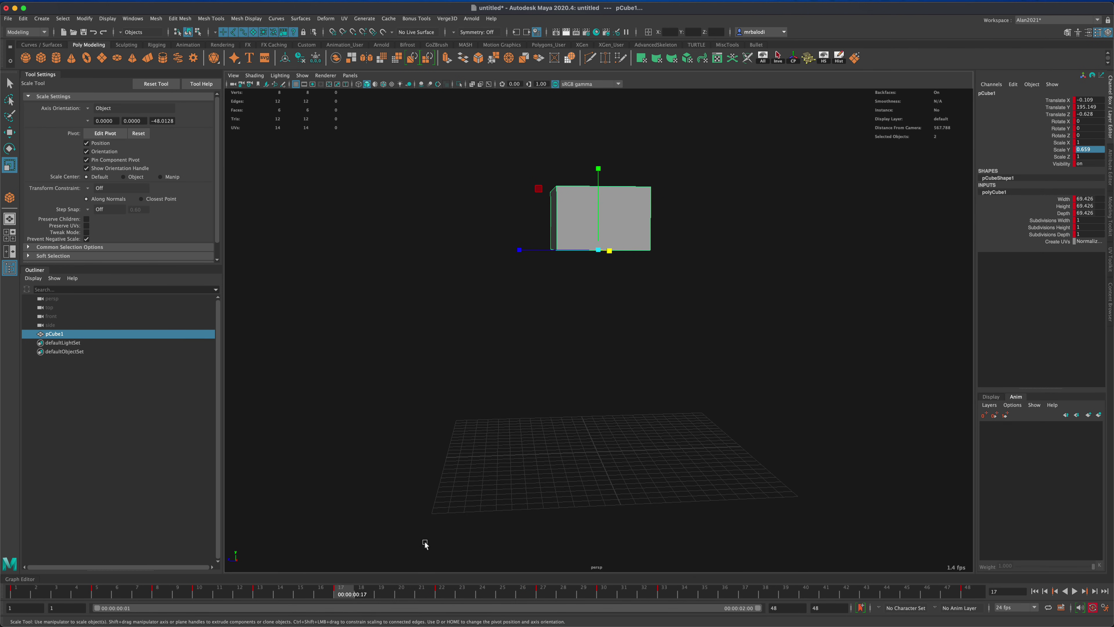
{"action": "left_click_drag", "start_coordinate": [380, 555], "coordinate": [430, 524], "text": "alt"}
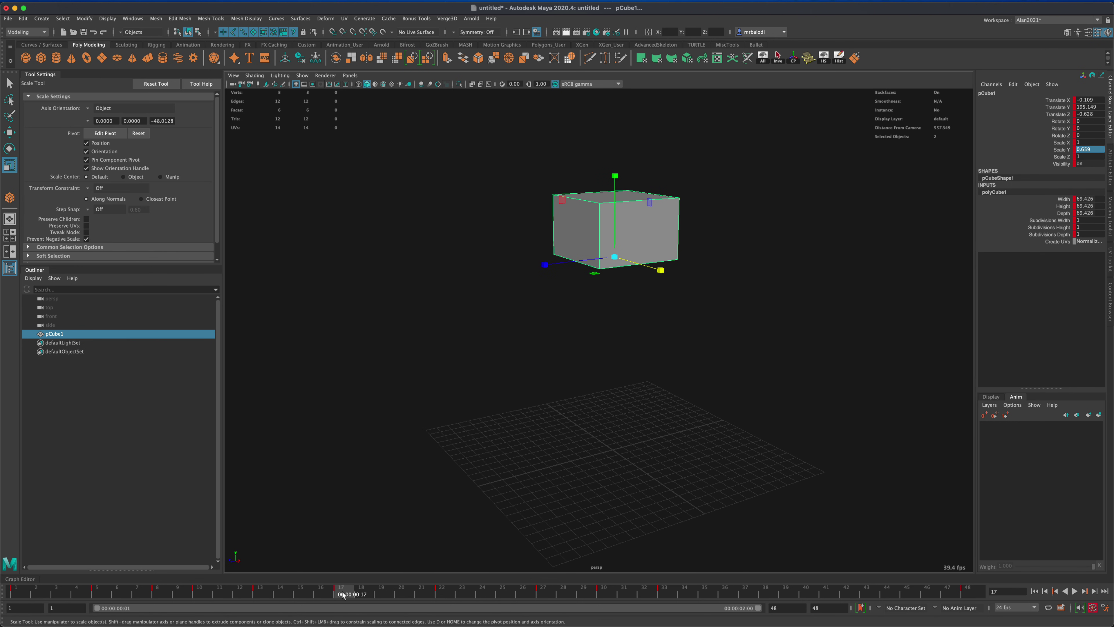
Step: At frame 22, move the cube slightly upward along the Y axis
{"action": "mouse_move", "coordinate": [344, 595]}
{"action": "left_mouse_down"}
{"action": "mouse_move", "coordinate": [458, 595]}
{"action": "mouse_move", "coordinate": [343, 600]}
{"action": "left_mouse_up"}
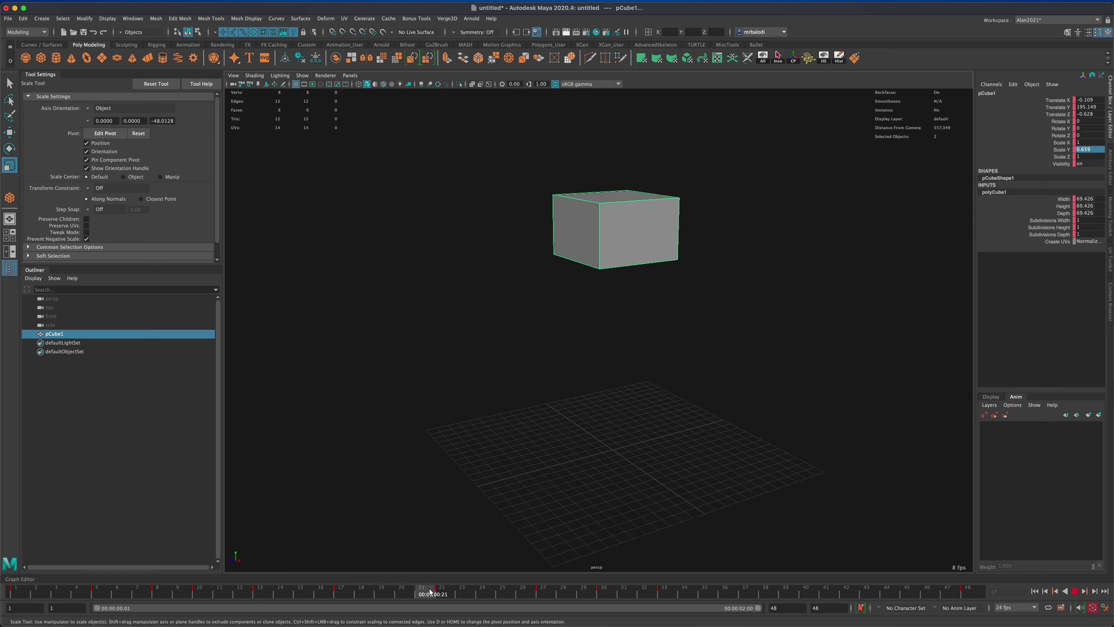
{"action": "left_click_drag", "start_coordinate": [513, 476], "coordinate": [460, 494], "text": "alt"}
{"action": "left_click", "coordinate": [11, 132]}
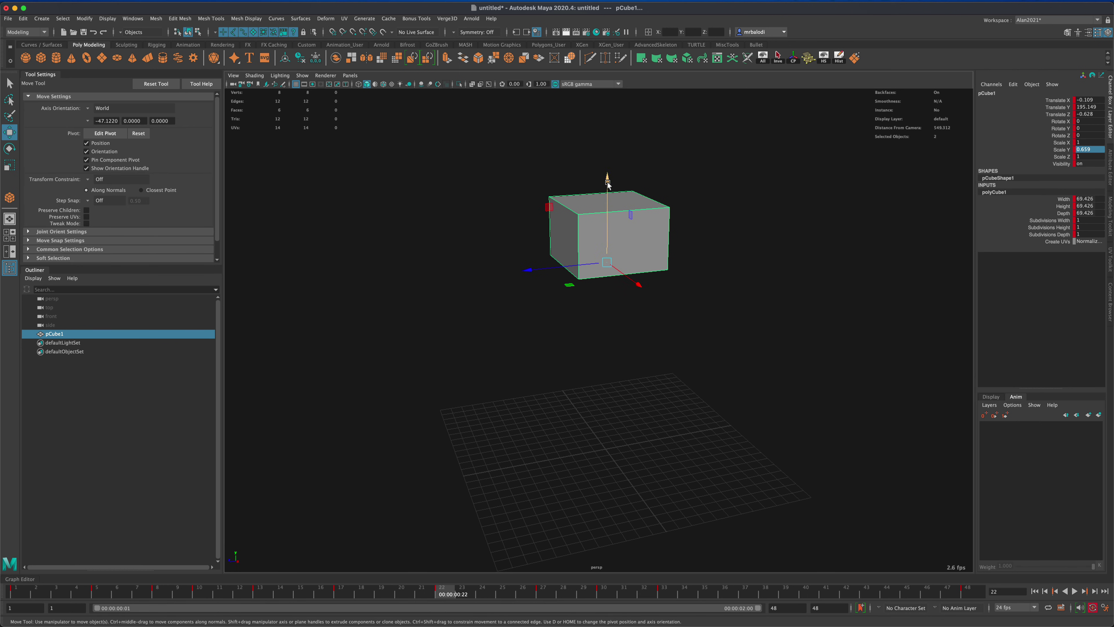
{"action": "left_click_drag", "start_coordinate": [608, 185], "coordinate": [608, 179]}
Step: At frame 27, narrow the falling stretched cube to about 0.632 in Scale X and 0.534 in Scale Z
{"action": "left_click_drag", "start_coordinate": [438, 590], "coordinate": [454, 471]}
{"action": "key", "text": "r"}
{"action": "left_click_drag", "start_coordinate": [524, 399], "coordinate": [533, 394]}
{"action": "left_click_drag", "start_coordinate": [621, 413], "coordinate": [615, 402]}
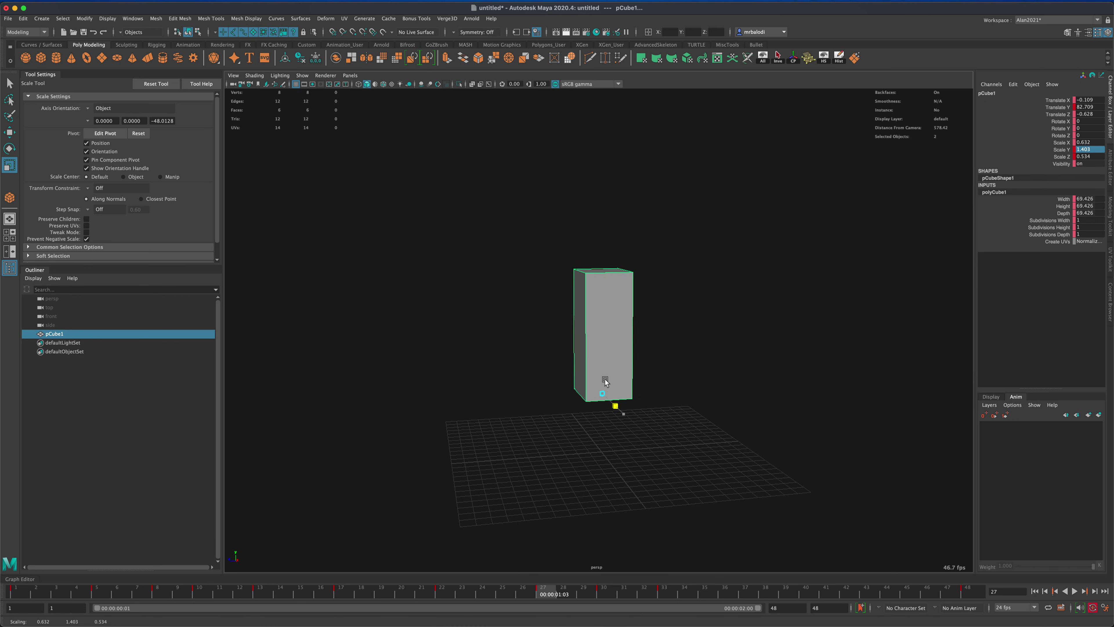
Step: At frame 33, widen the landing squash to about 1.491 in Scale X and 1.338 in Scale Z
{"action": "left_click_drag", "start_coordinate": [549, 592], "coordinate": [662, 600]}
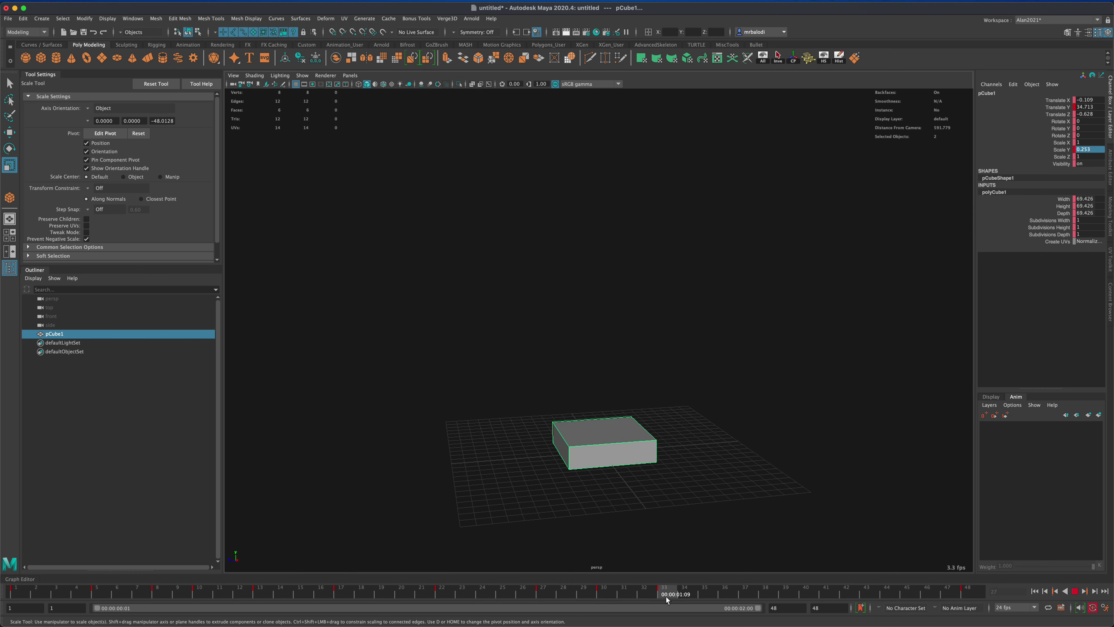
{"action": "left_click_drag", "start_coordinate": [625, 481], "coordinate": [637, 501]}
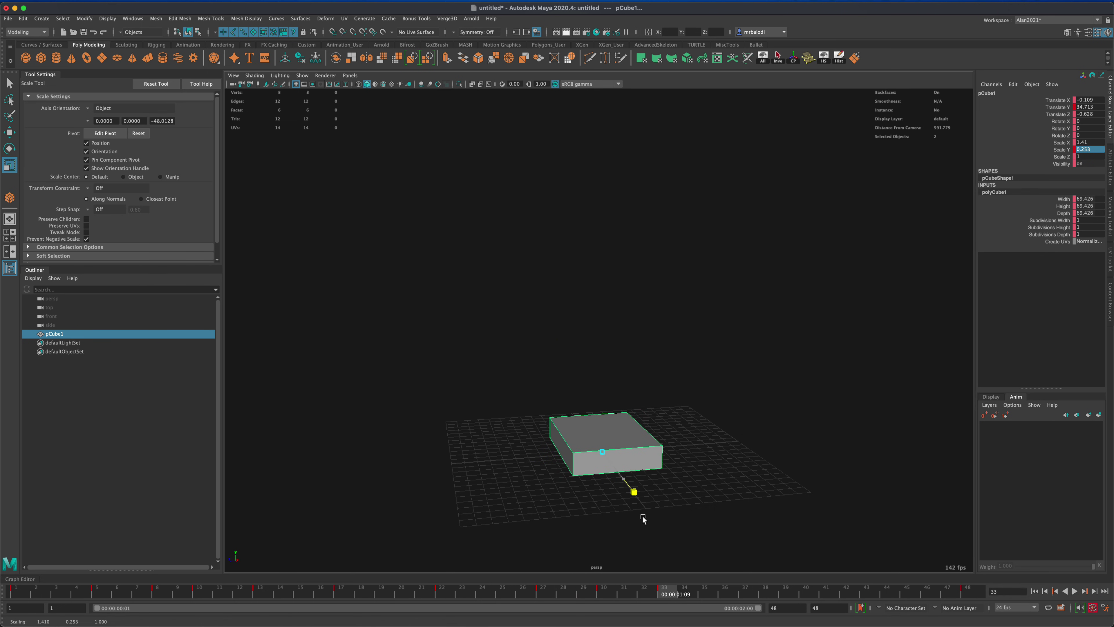
{"action": "left_click_drag", "start_coordinate": [522, 456], "coordinate": [496, 461]}
{"action": "left_click_drag", "start_coordinate": [588, 486], "coordinate": [558, 501], "text": "alt"}
{"action": "left_click_drag", "start_coordinate": [475, 480], "coordinate": [439, 477], "text": "alt"}
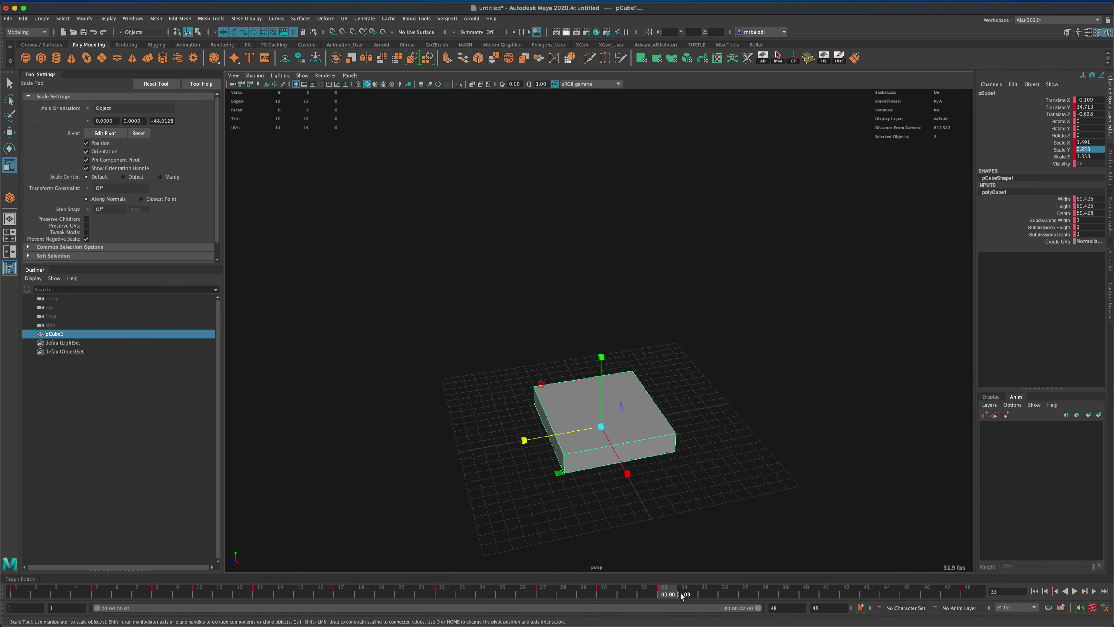
Step: Check the resting pose at frame 48 and play the animation, examining the refined squash and stretch from several angles
{"action": "left_click_drag", "start_coordinate": [664, 592], "coordinate": [972, 592]}
{"action": "left_click_drag", "start_coordinate": [840, 526], "coordinate": [819, 492], "text": "alt"}
{"action": "scroll", "coordinate": [813, 509], "scroll_direction": "down", "scroll_amount": 2}
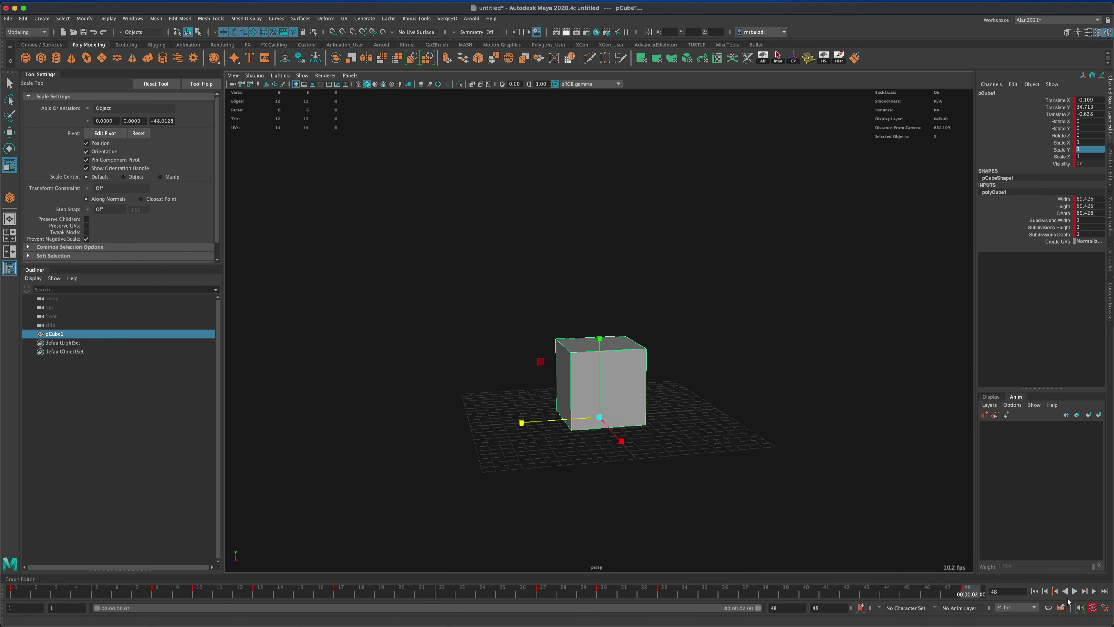
{"action": "left_click", "coordinate": [1075, 592]}
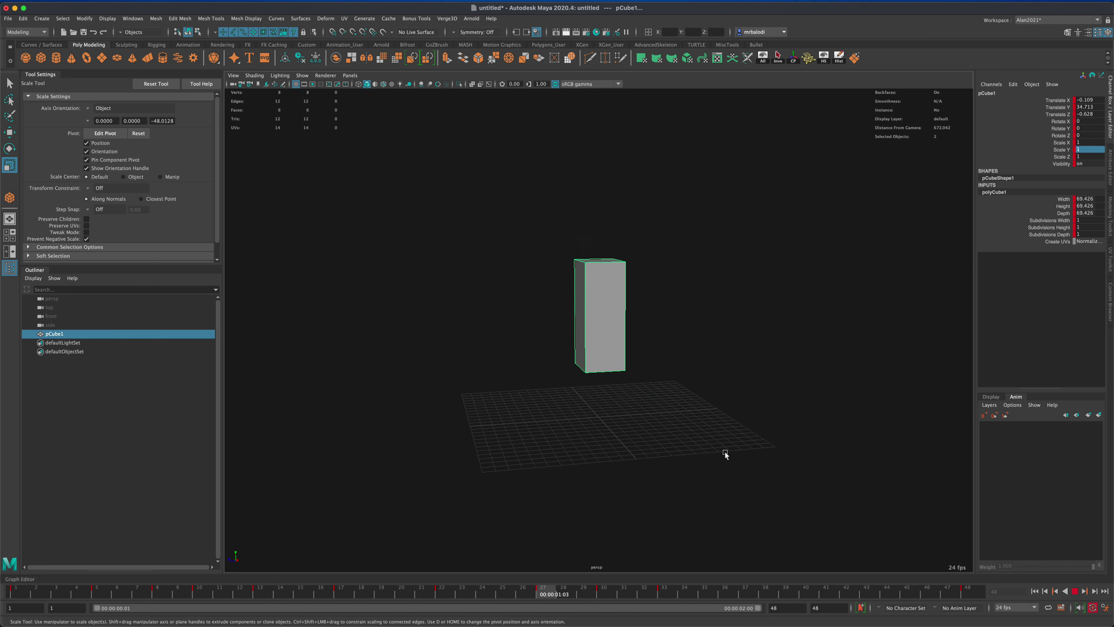
{"action": "left_click_drag", "start_coordinate": [771, 478], "coordinate": [659, 482], "text": "alt"}
{"action": "left_click_drag", "start_coordinate": [732, 481], "coordinate": [524, 483], "text": "alt"}
{"action": "left_click_drag", "start_coordinate": [370, 470], "coordinate": [494, 486], "text": "alt"}
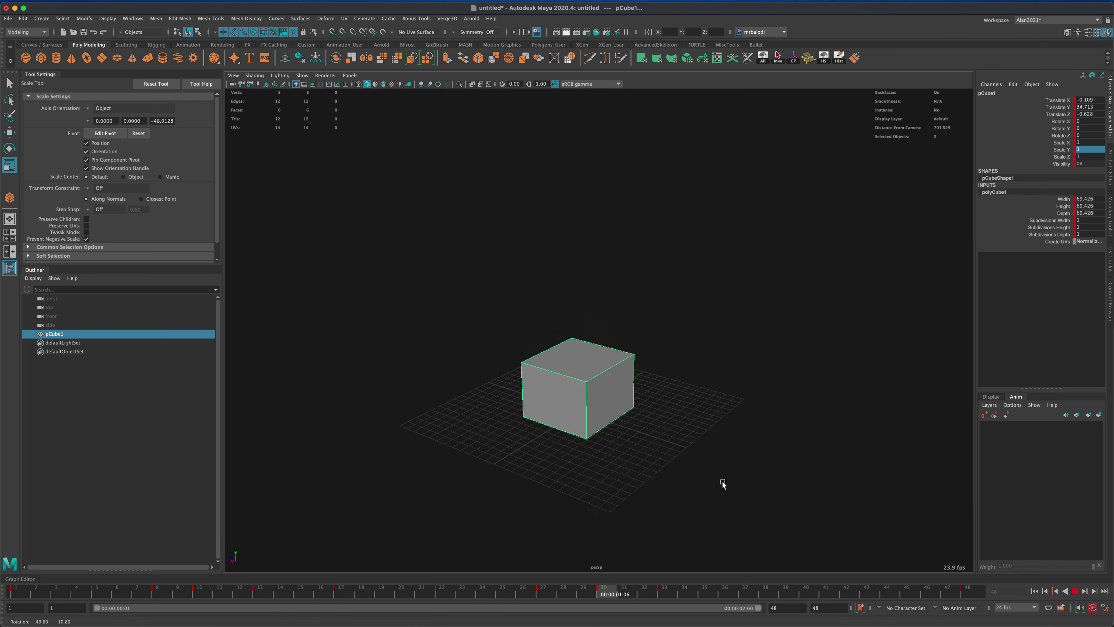